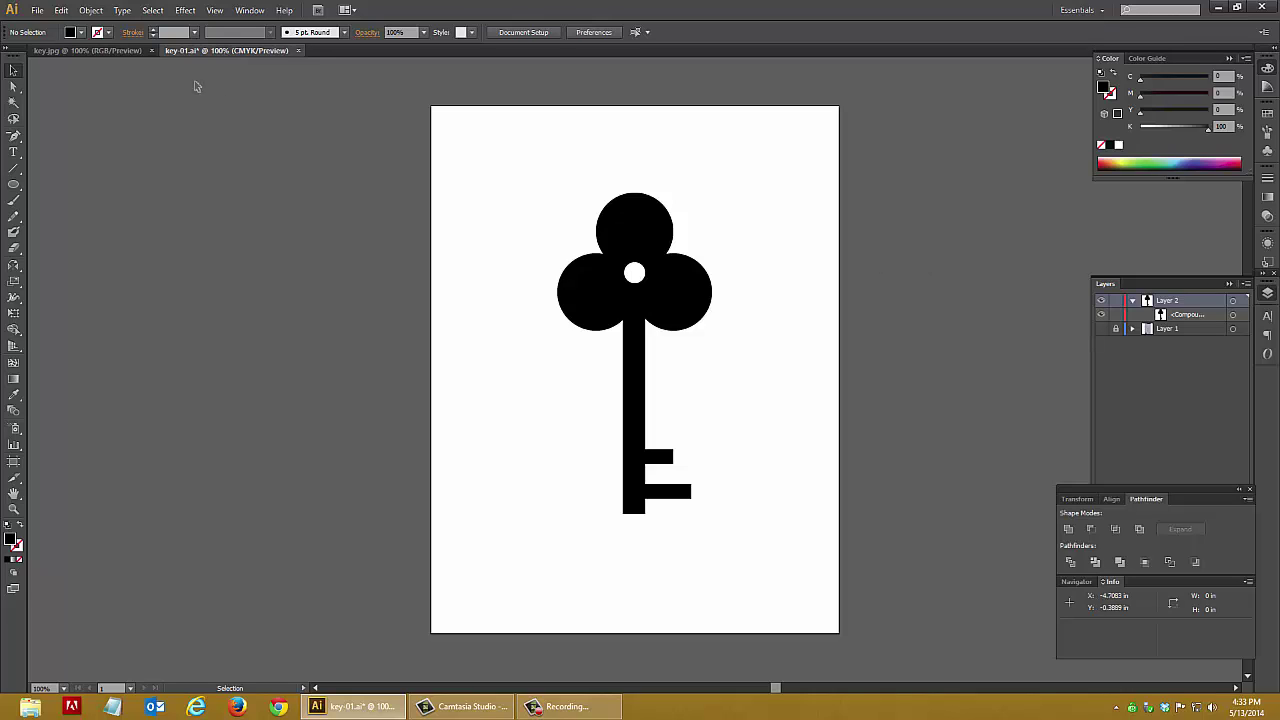
- Glance at the key sketch photo, then return to the finished key-01.ai document
click(69, 51)
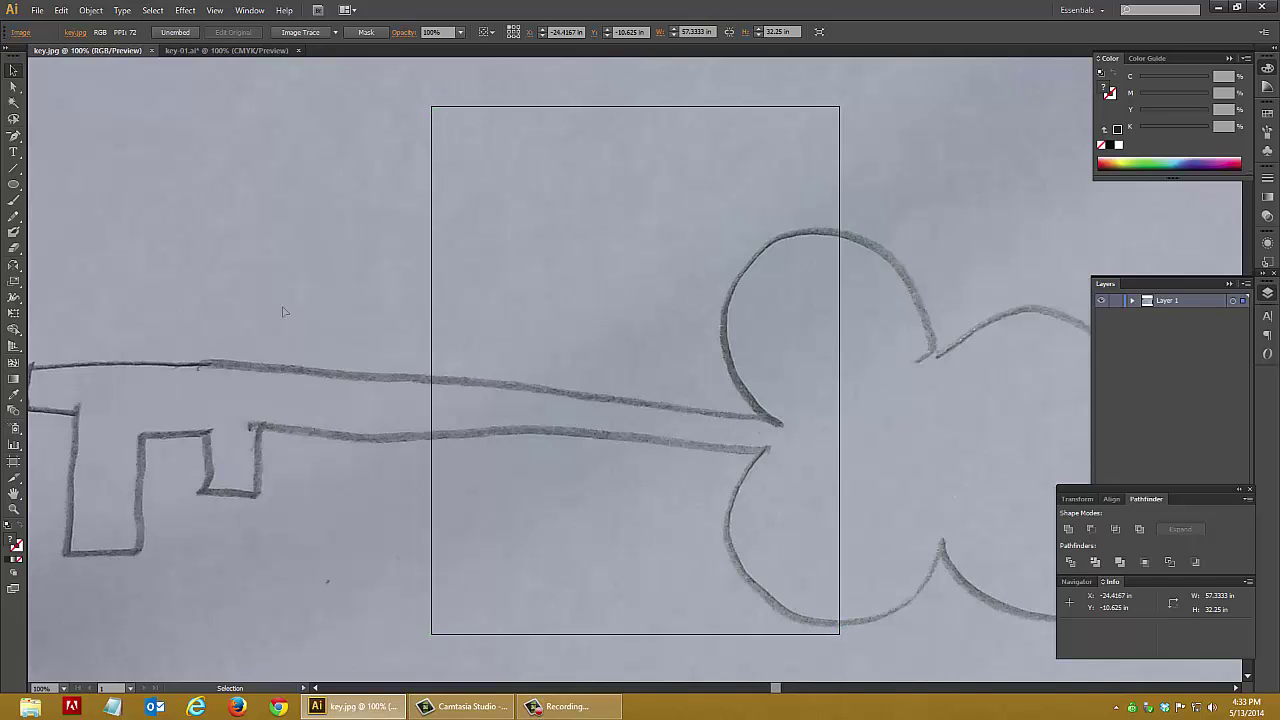
key(a)
click(226, 50)
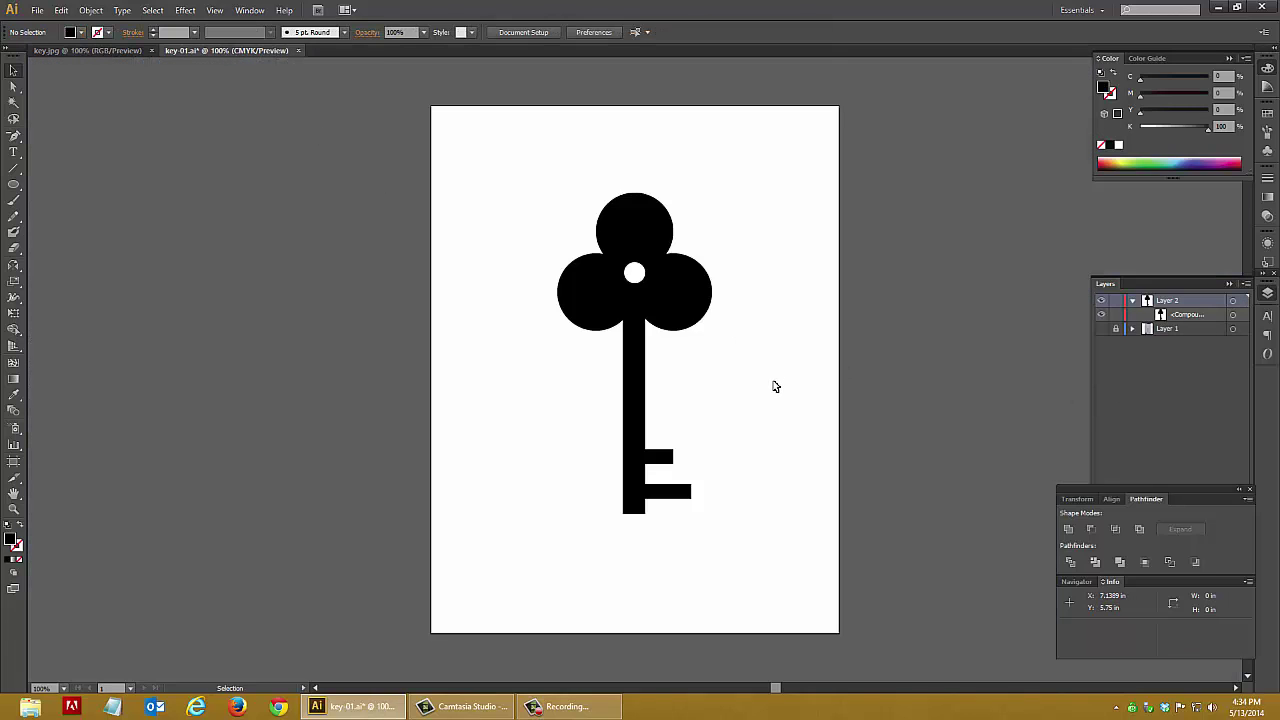
- Show, lock and re-hide Layer 1 with the sketch in the Layers panel
click(1102, 329)
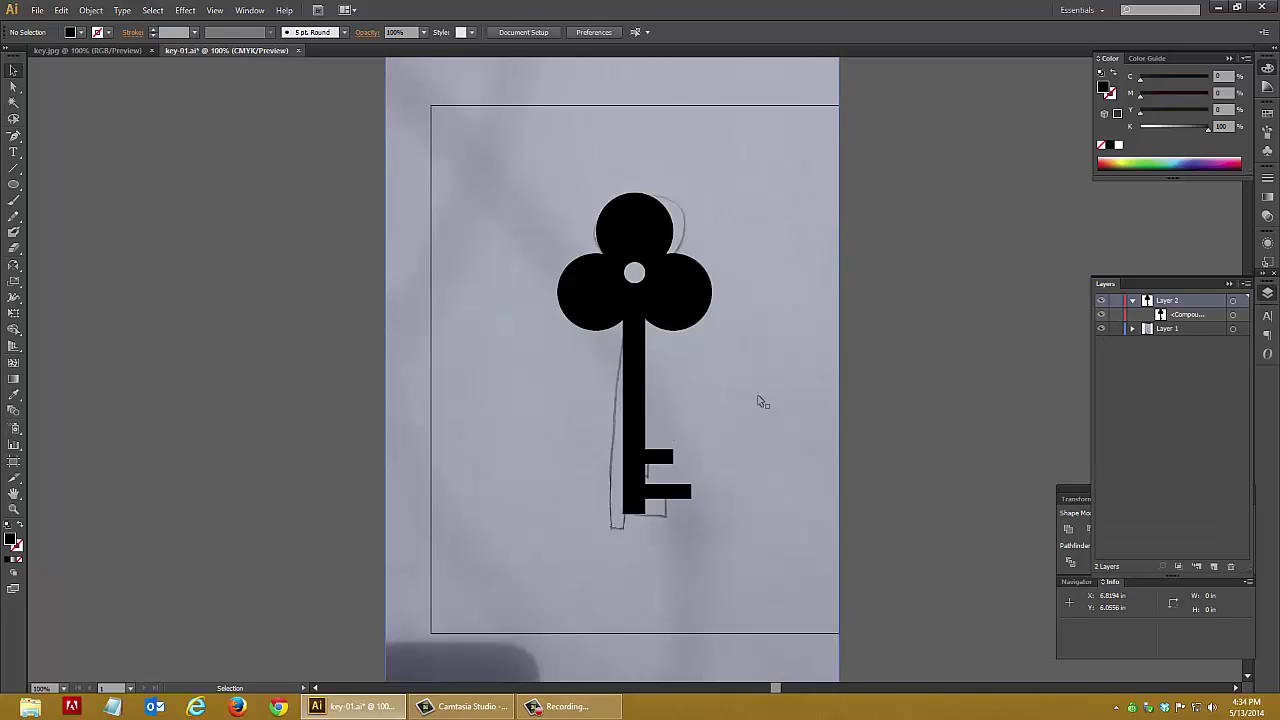
click(1116, 330)
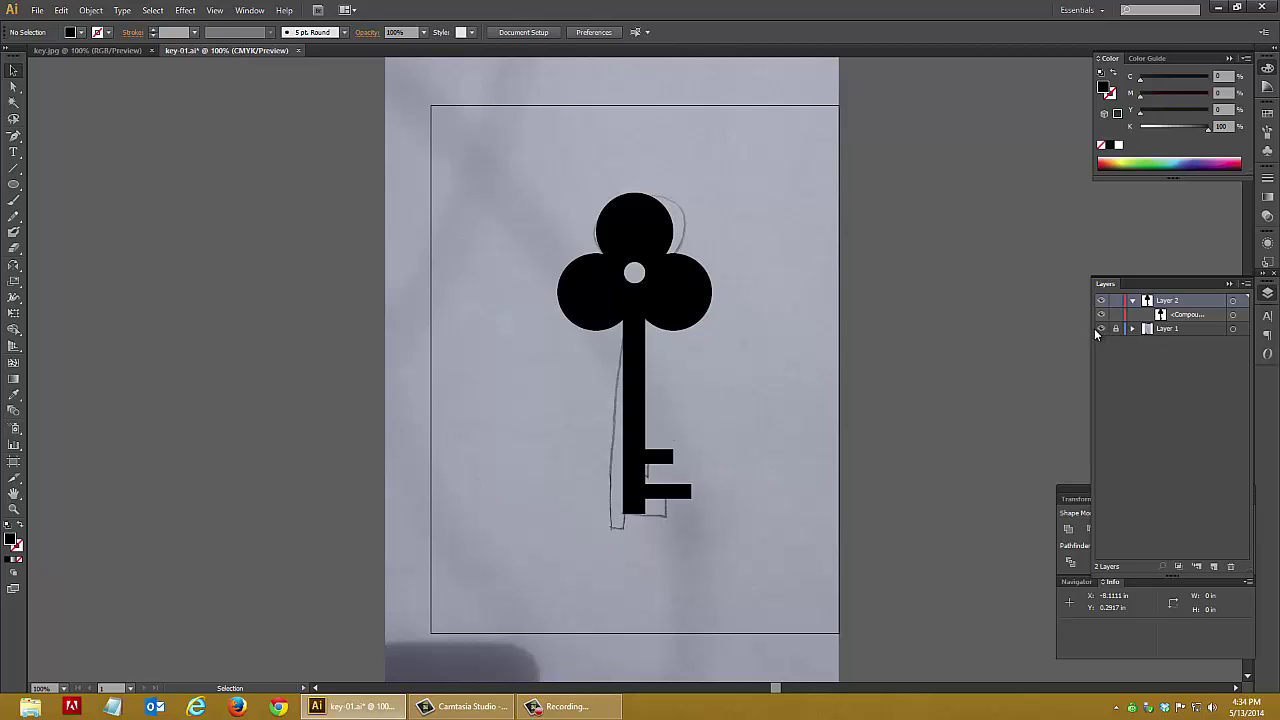
click(1102, 329)
key(a)
- Place the key sketch photo and scale it down to about 13.36 × 7.52 in
key(ctrl+v)
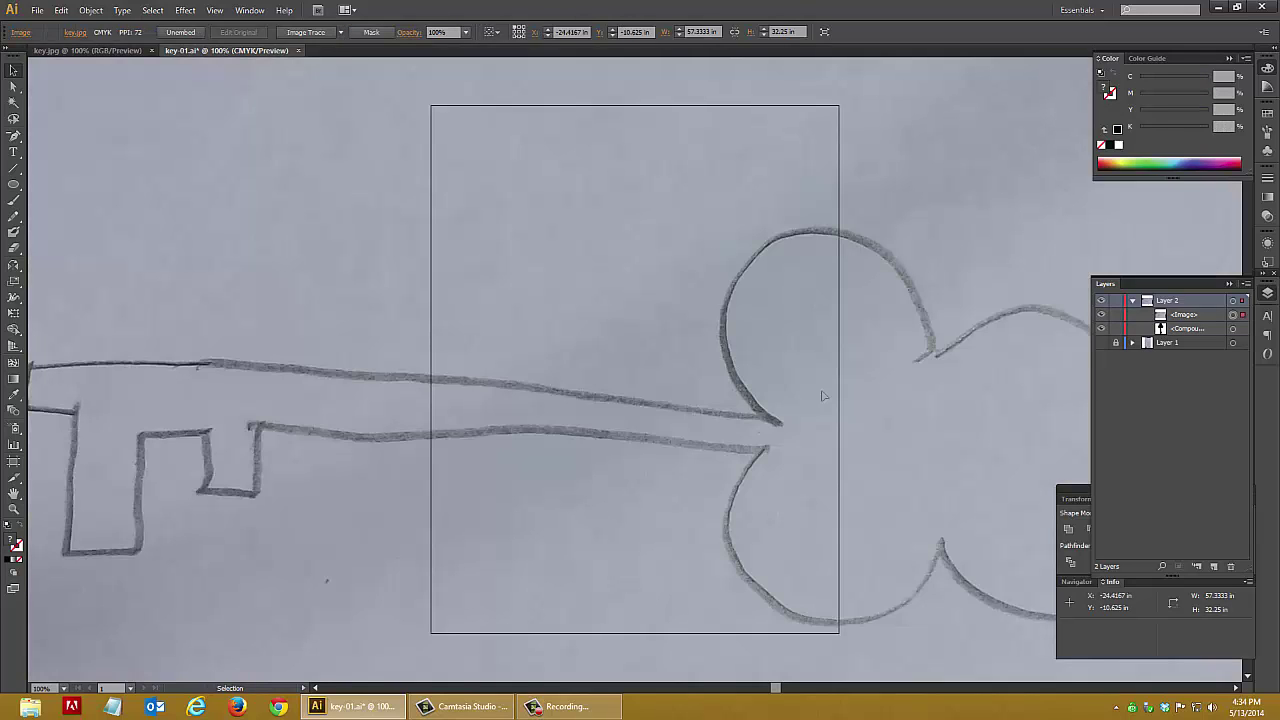
key(a)
key(ctrl+minus)
key(ctrl+minus)
key(ctrl+minus)
key(ctrl+minus)
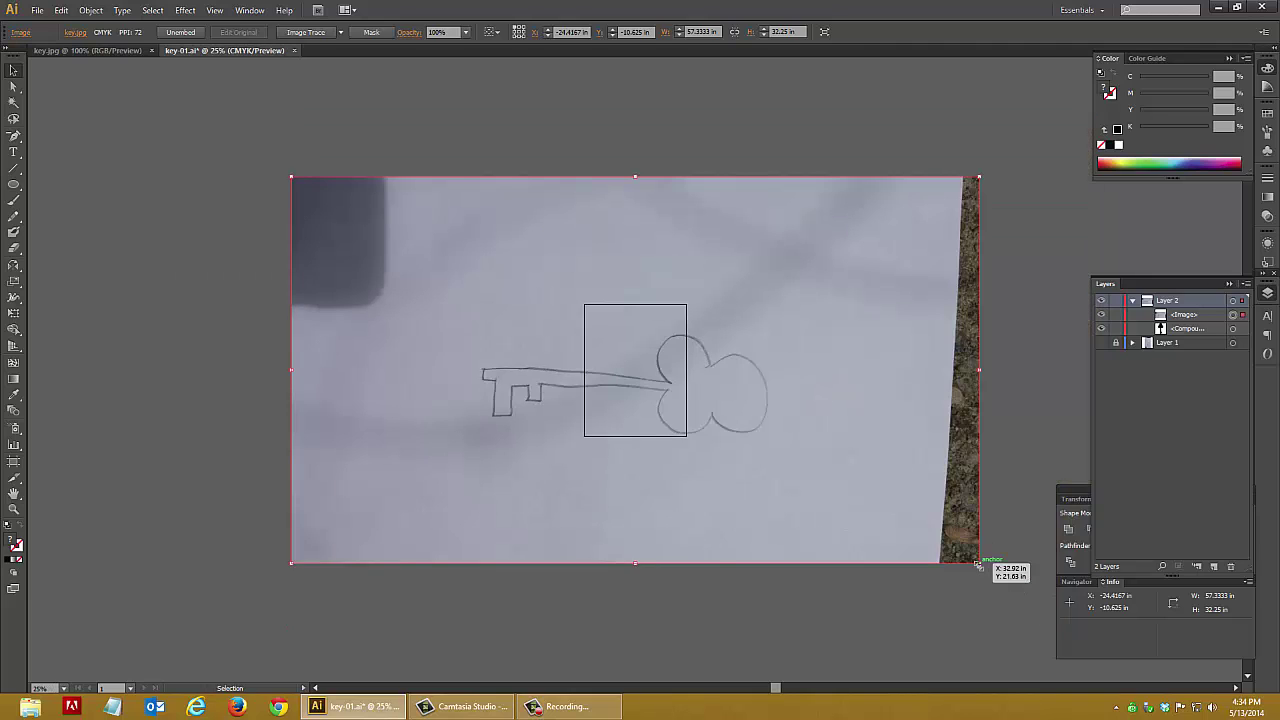
drag(978, 566, 722, 477)
drag(717, 323, 632, 336)
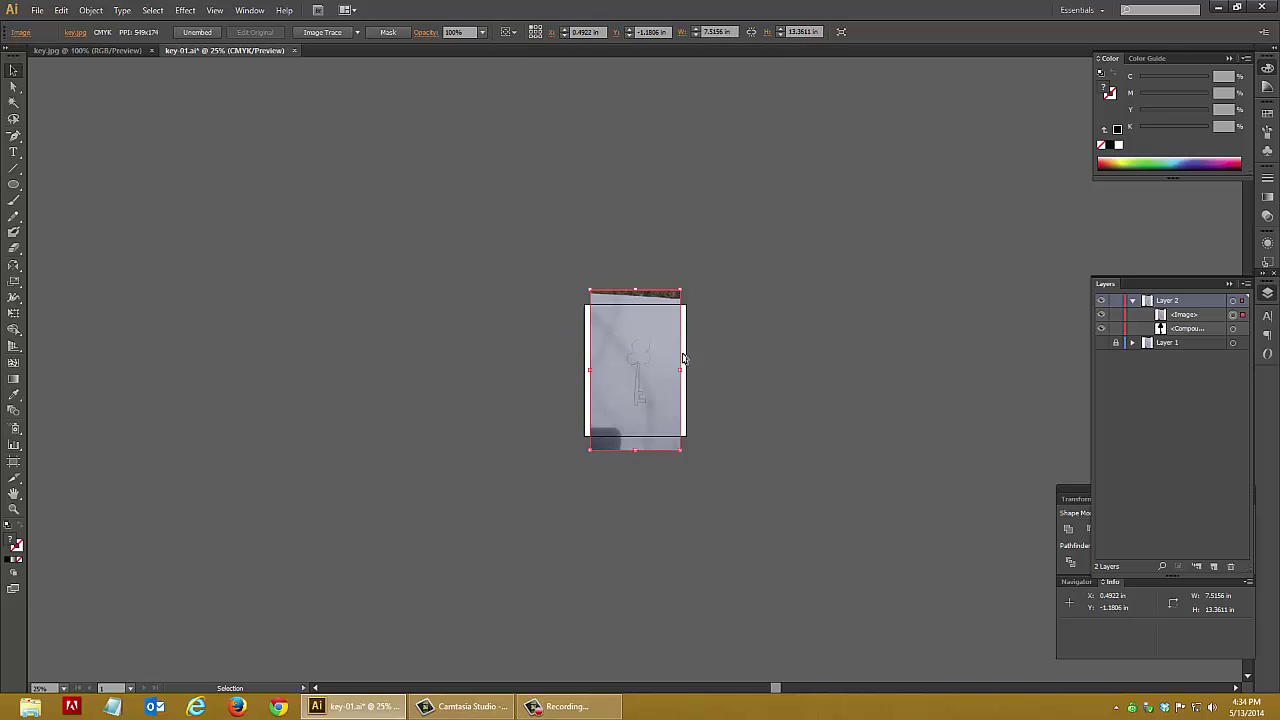
click(732, 371)
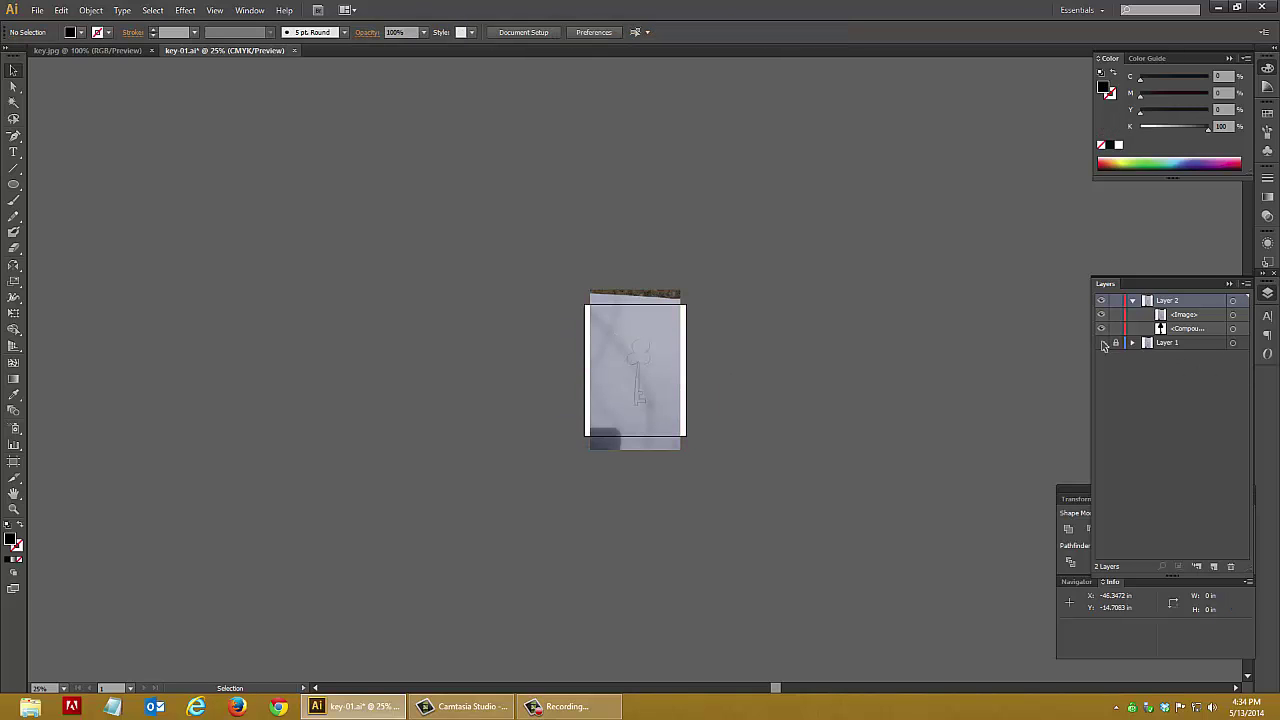
- Delete the placed photo, hide the black key layer, show the sketch, and zoom to 100%
click(651, 356)
key(Delete)
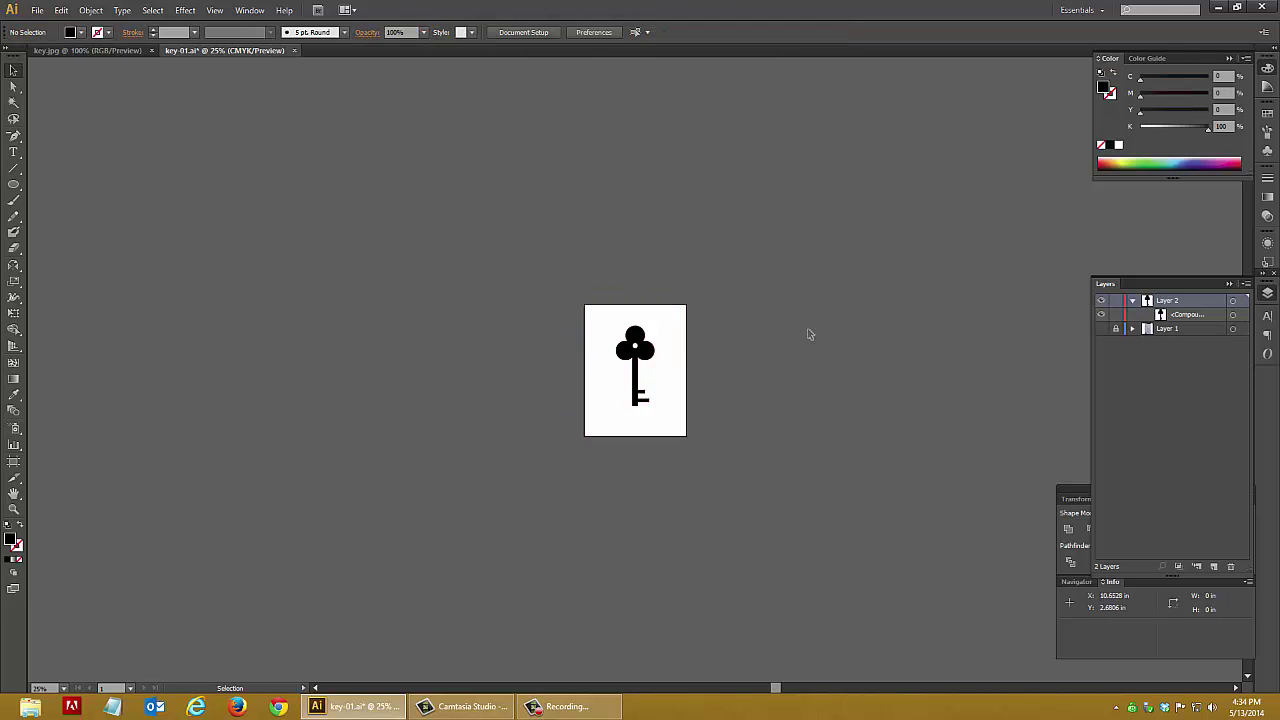
ctrl+click(1101, 300)
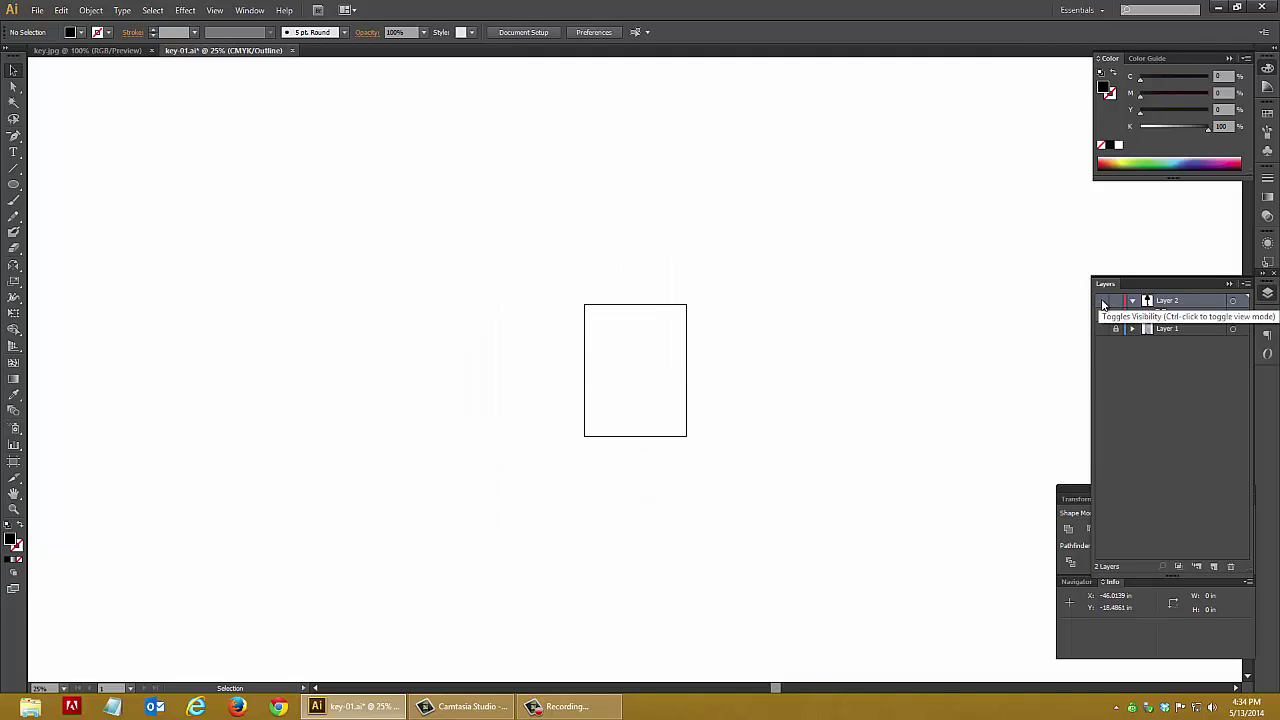
ctrl+click(1104, 330)
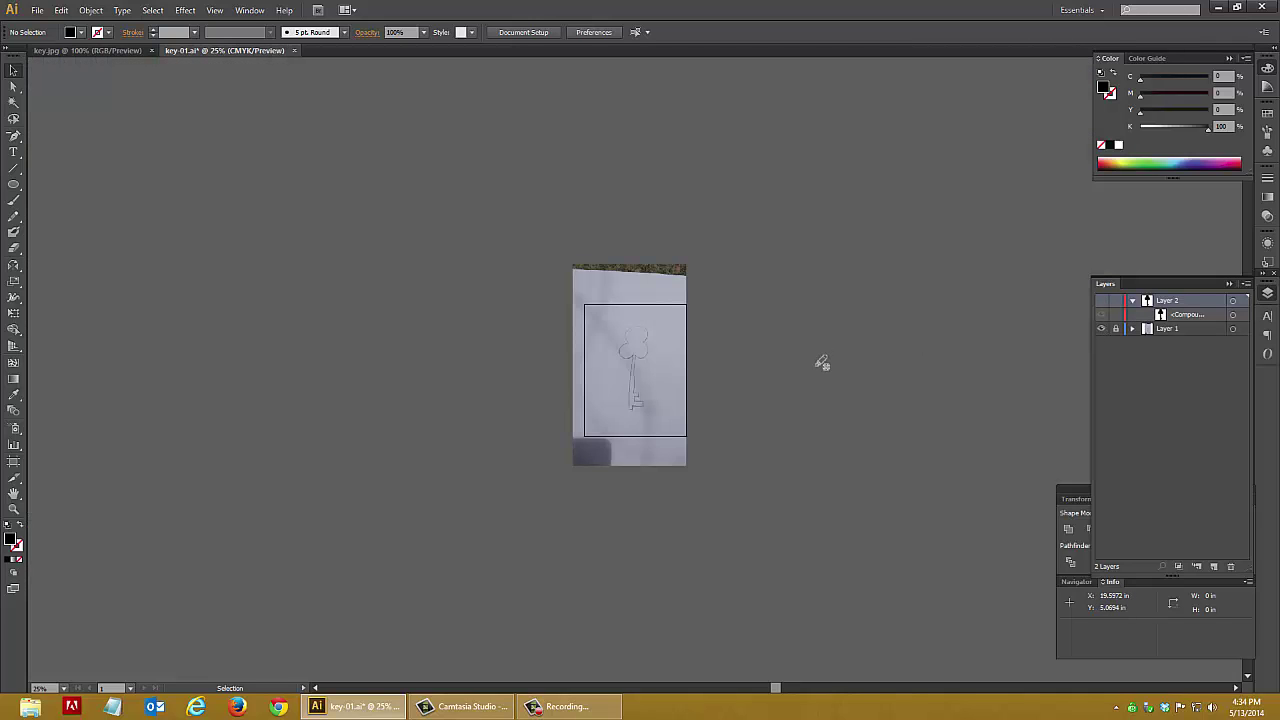
key(ctrl+1)
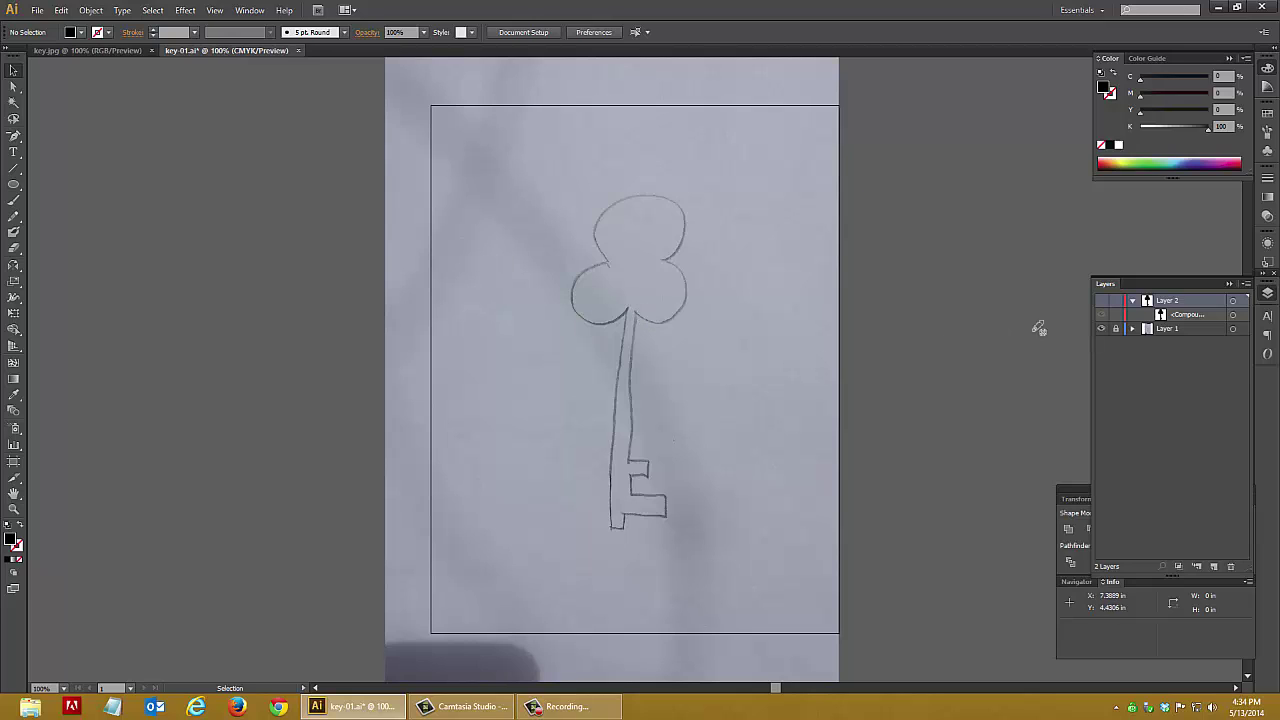
- Create a new Layer 3 above the sketch for tracing and pick the Ellipse tool
click(1214, 568)
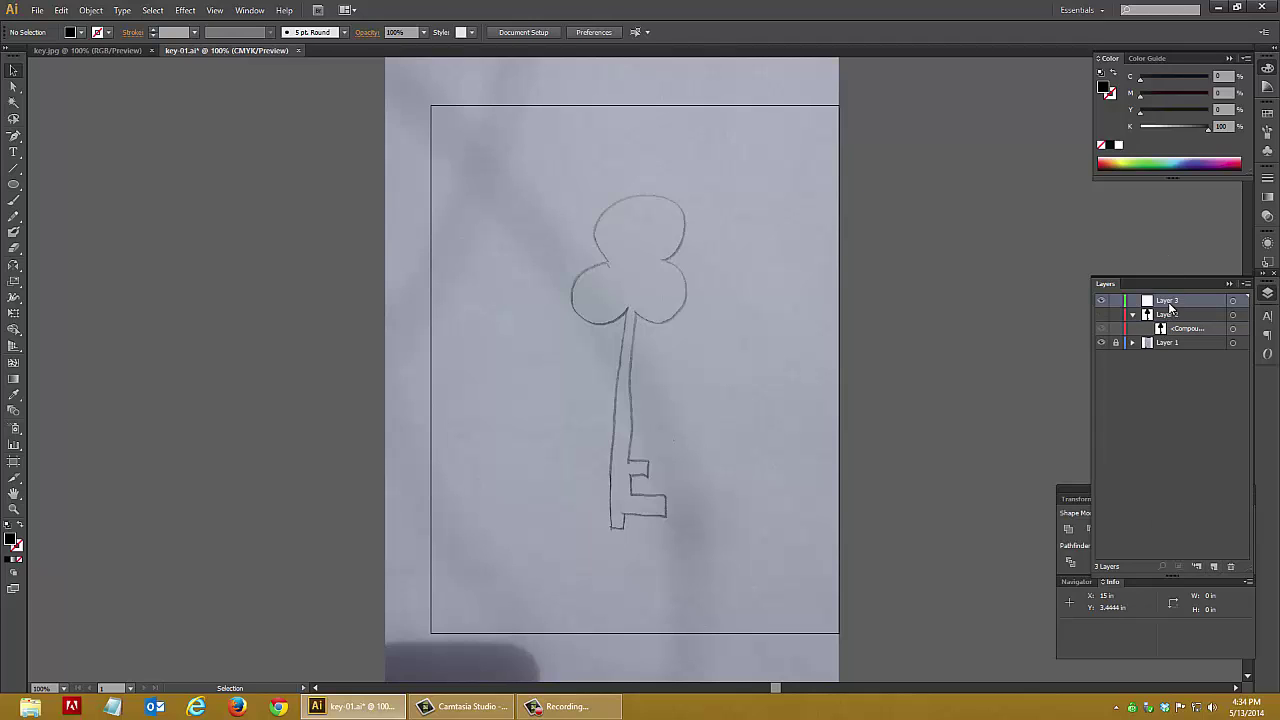
click(14, 136)
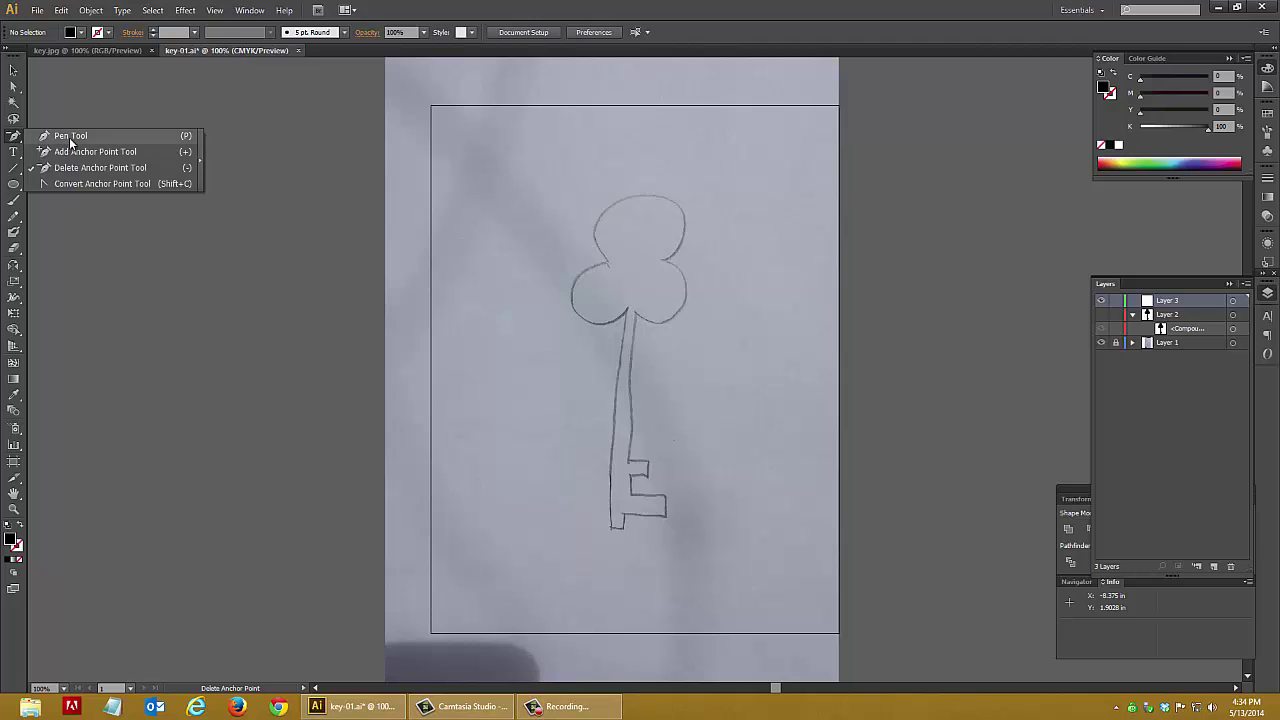
click(70, 136)
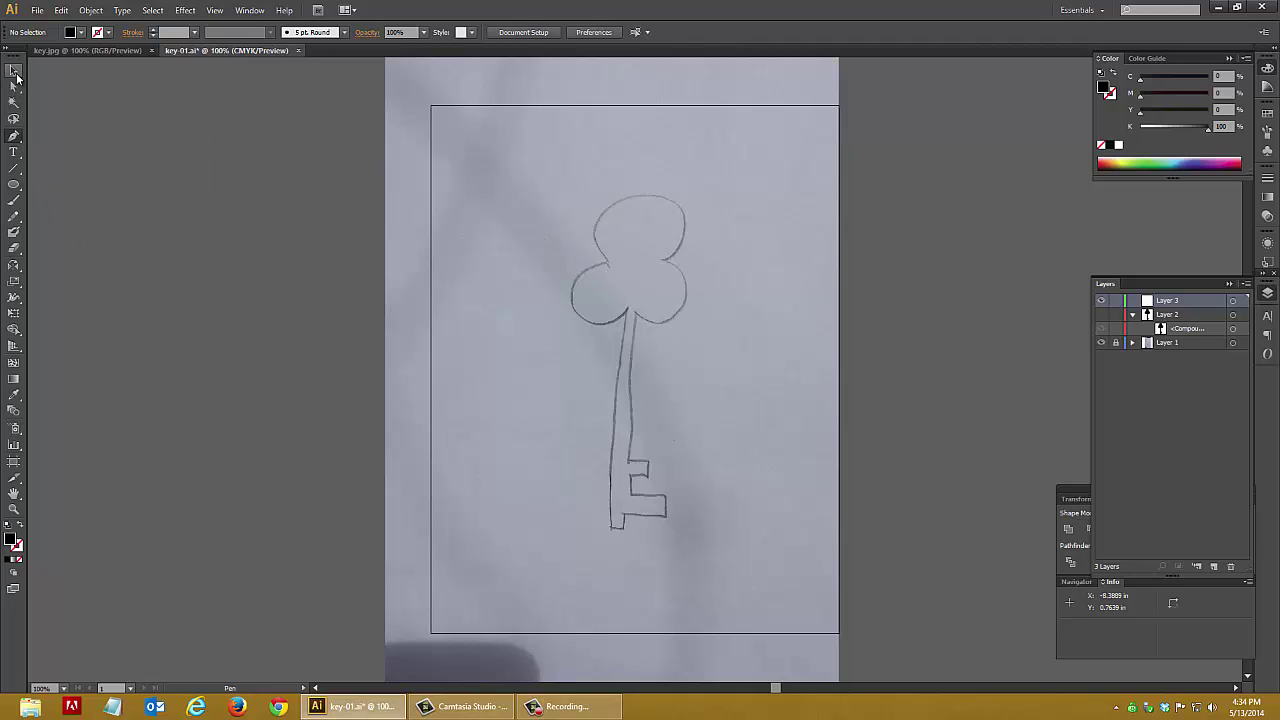
click(14, 184)
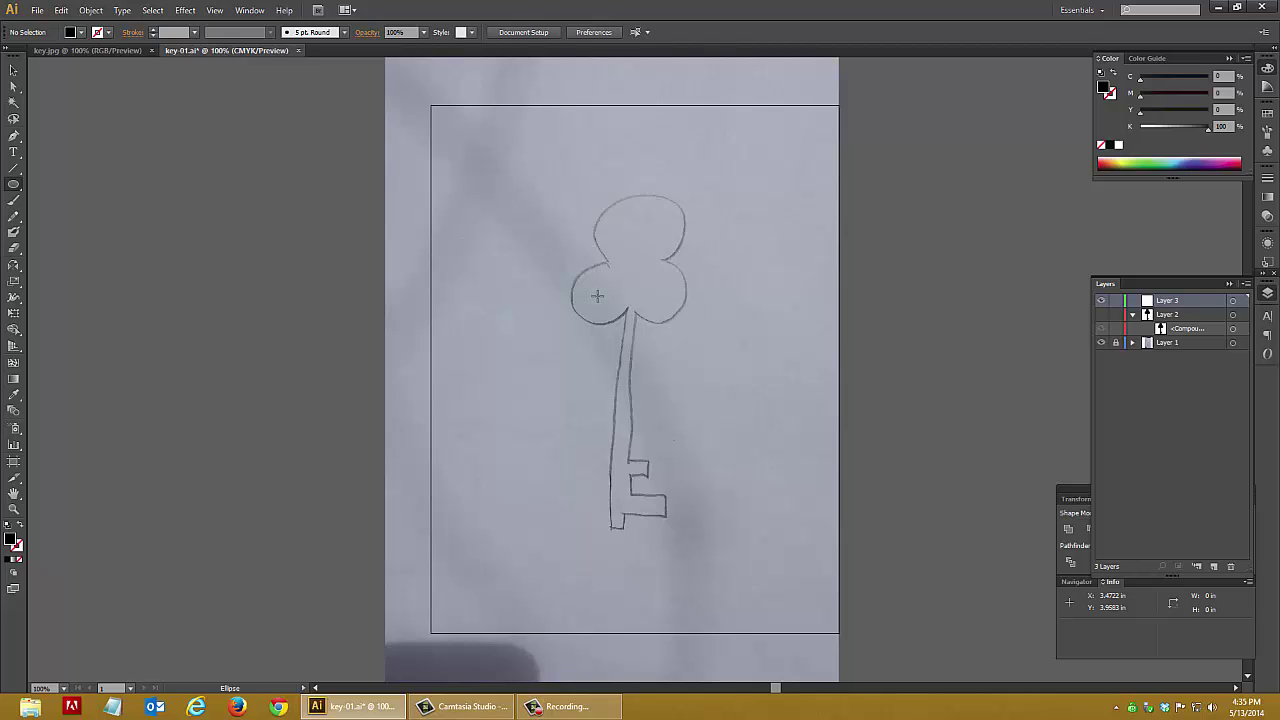
- Draw a circle on the left lobe and copy it right and up into three clover lobes
drag(597, 295, 630, 326)
key(v)
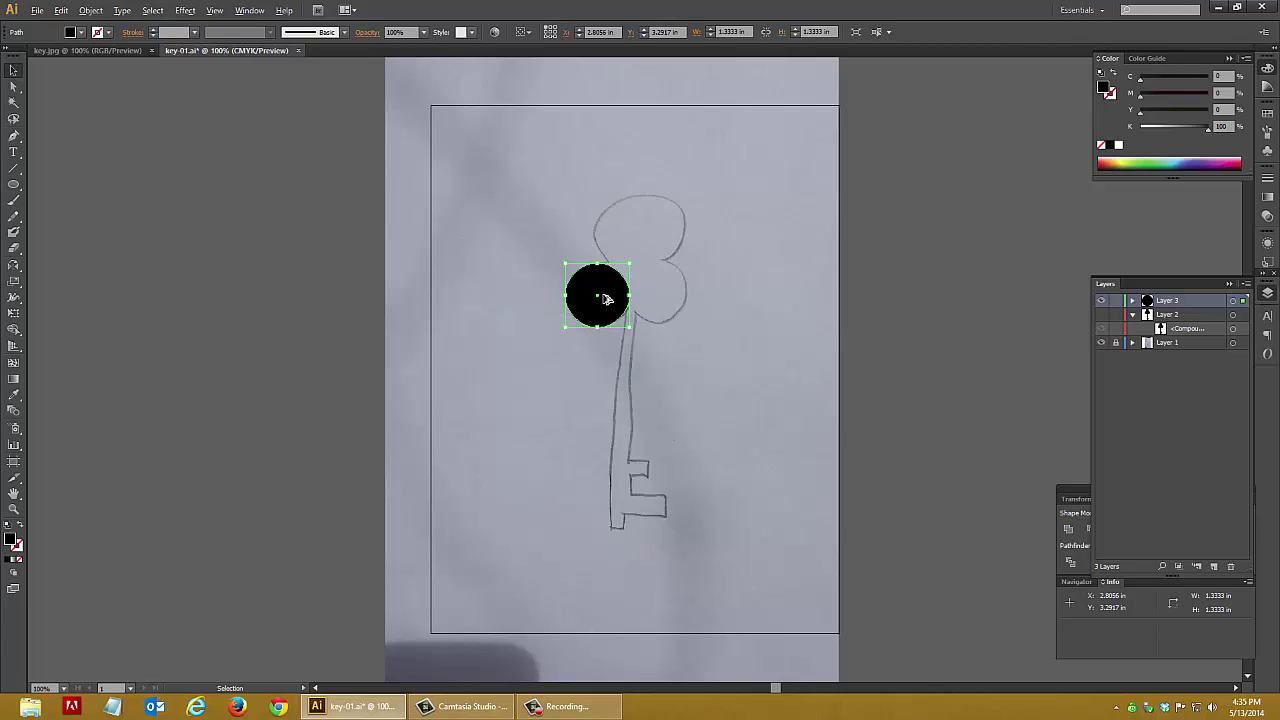
drag(603, 298, 666, 298)
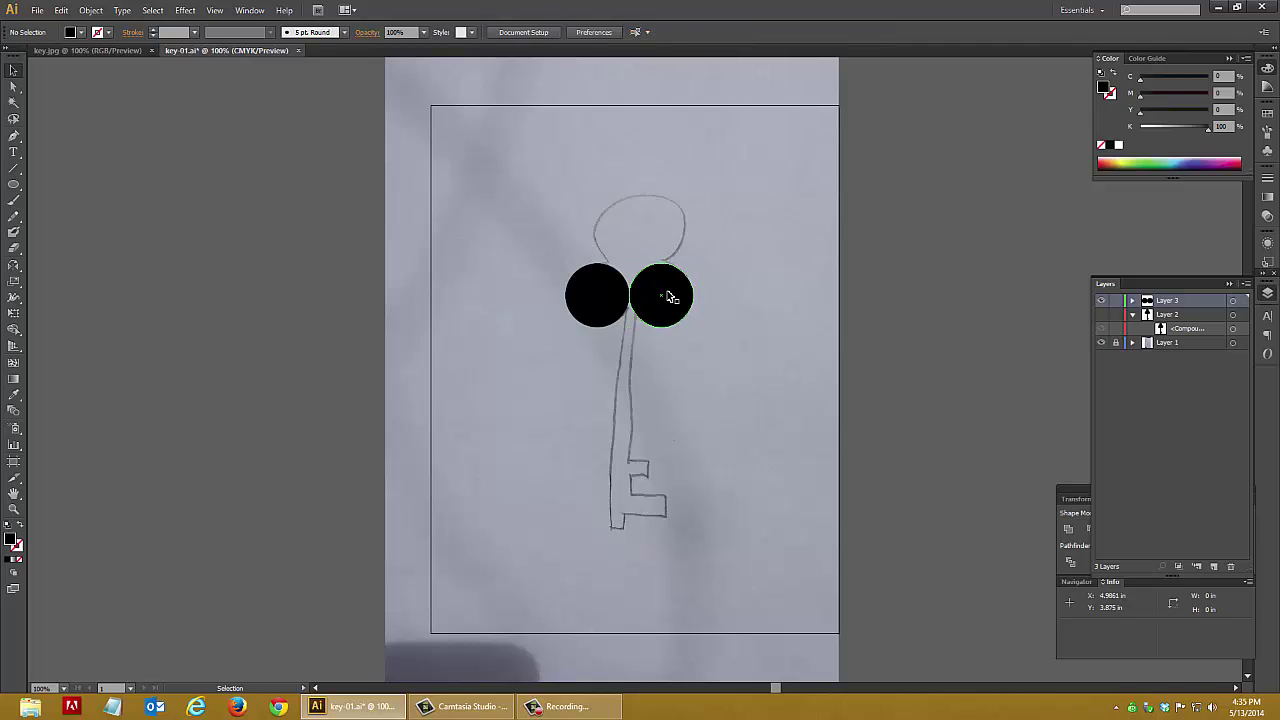
drag(668, 296, 630, 228)
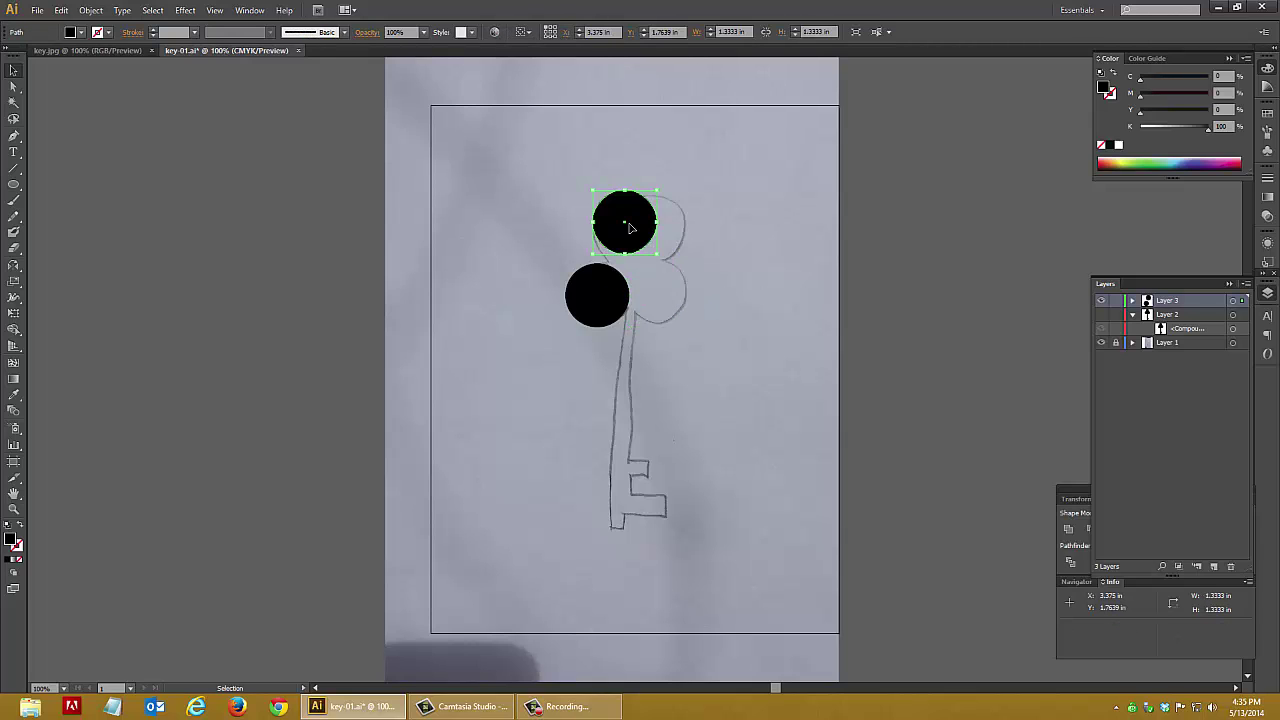
key(a)
key(ctrl+z)
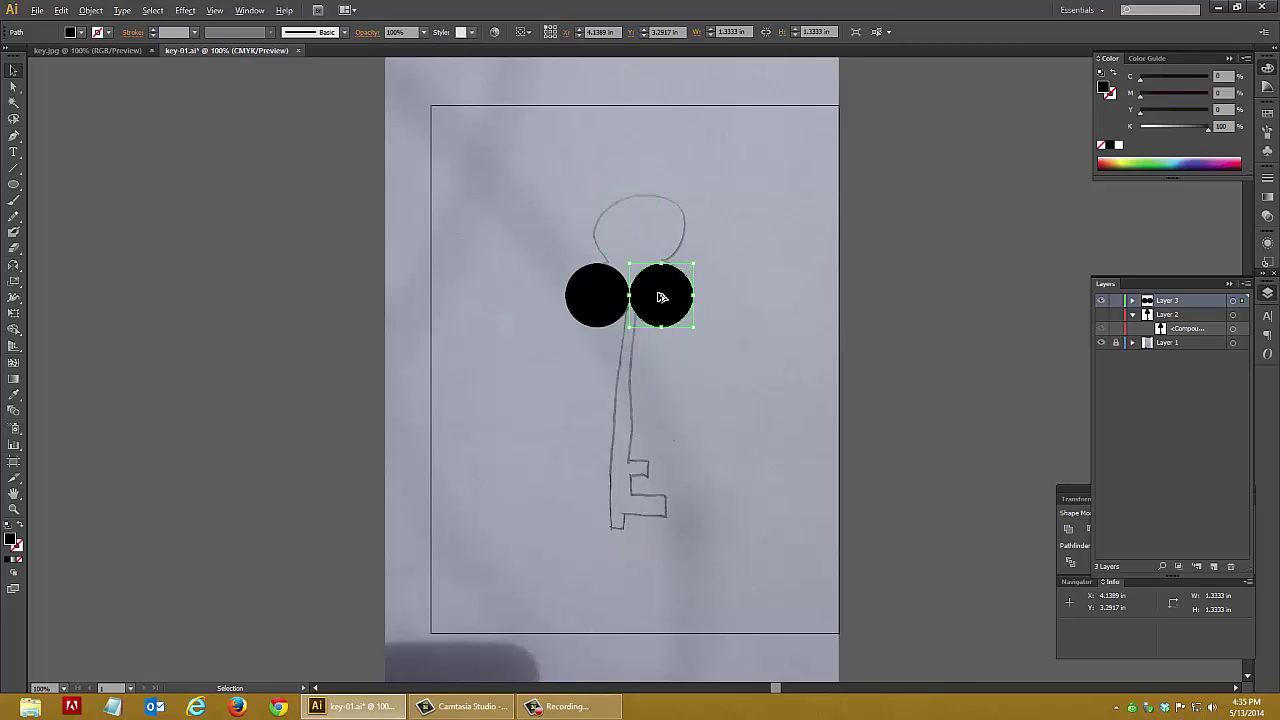
drag(661, 297, 631, 251)
click(724, 260)
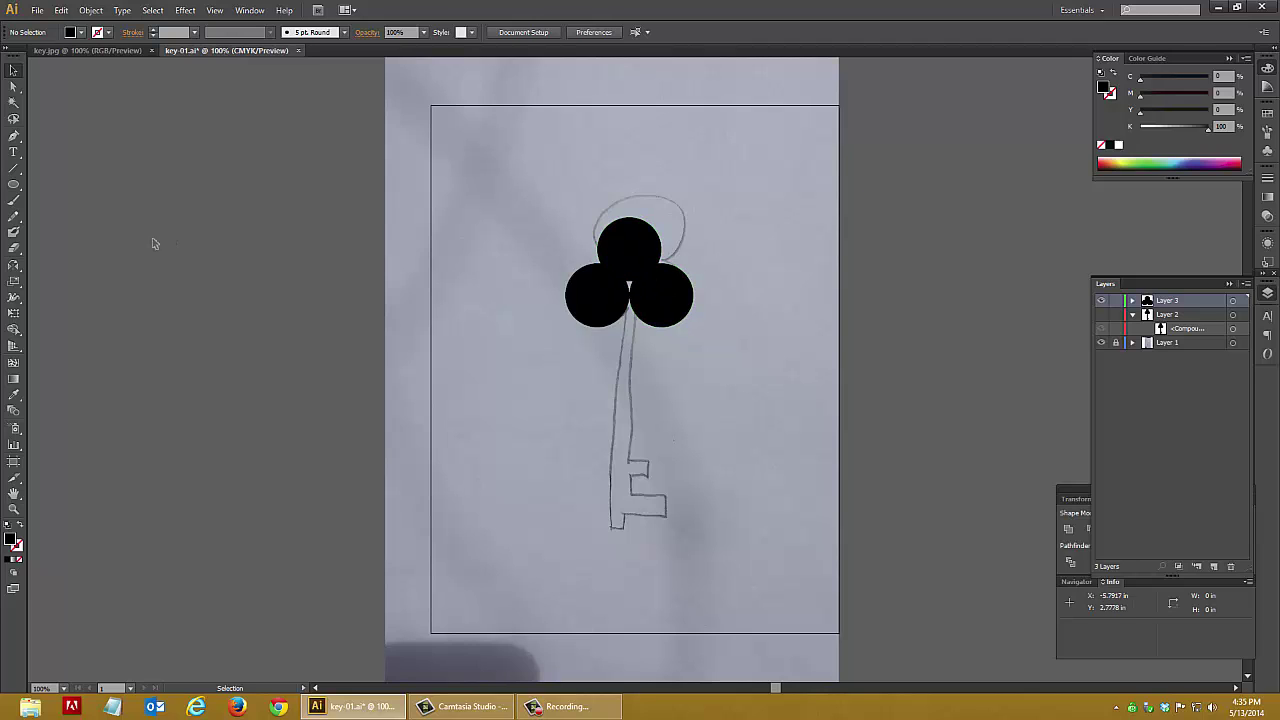
- Add a vertical centre guide, nudge the top circle about 0.04 in left, then hide guides
key(ctrl+r)
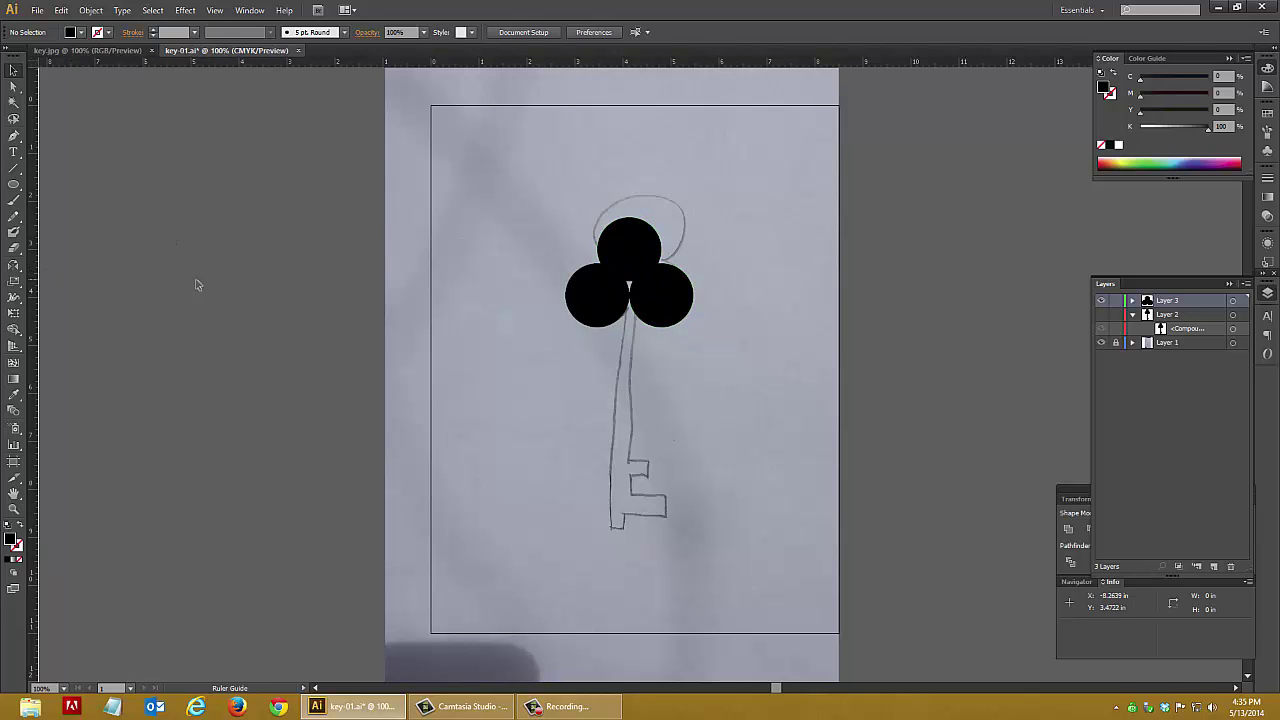
drag(288, 289, 630, 356)
click(632, 250)
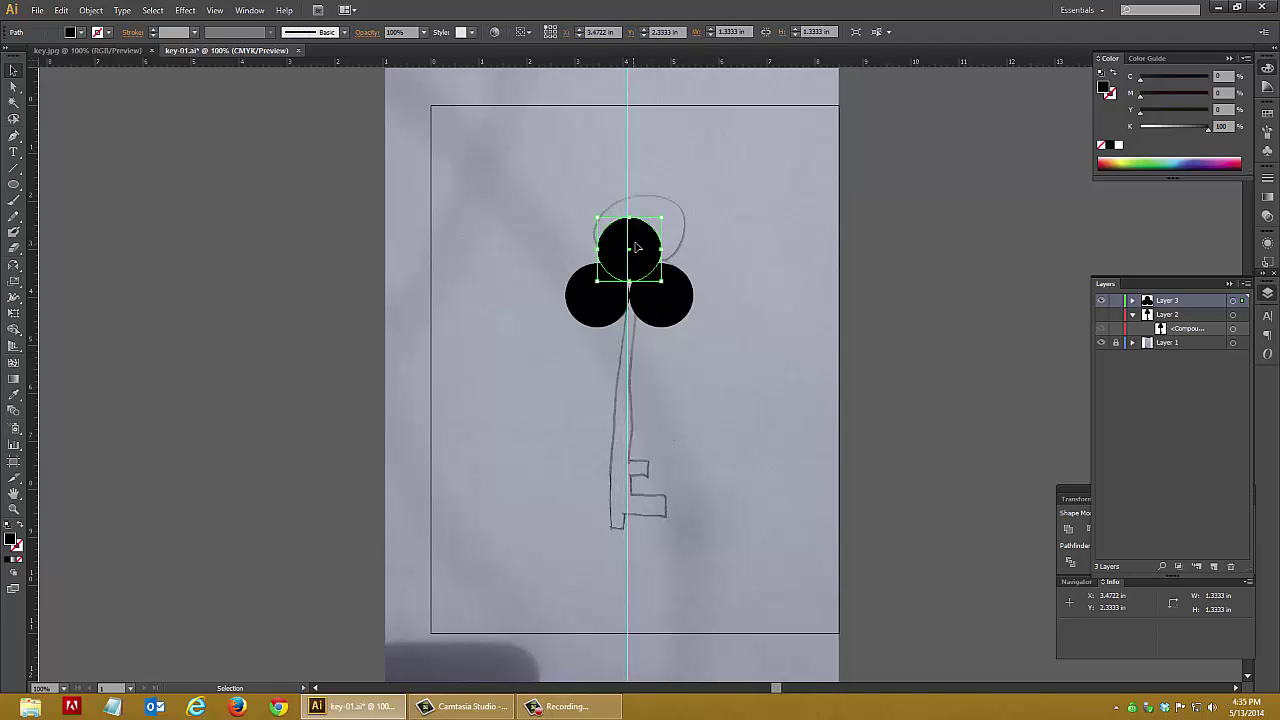
drag(632, 250, 628, 254)
click(720, 260)
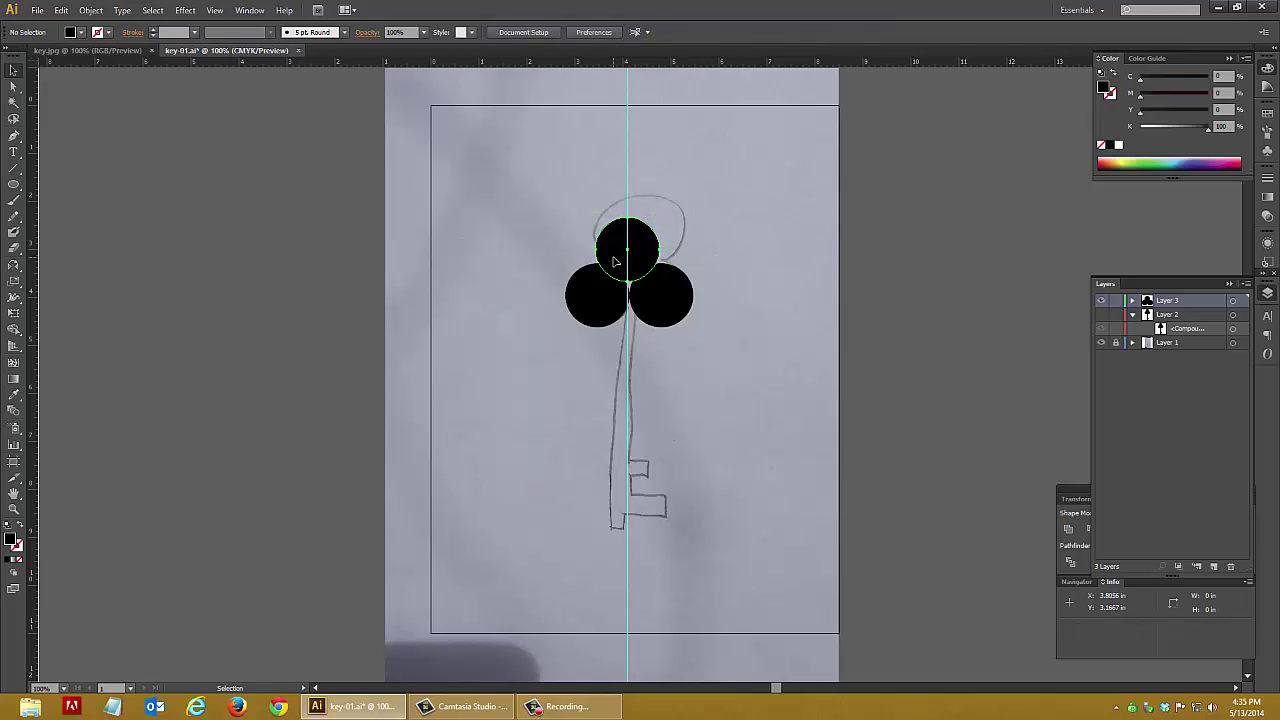
click(656, 290)
click(529, 307)
key(ctrl+semicolon)
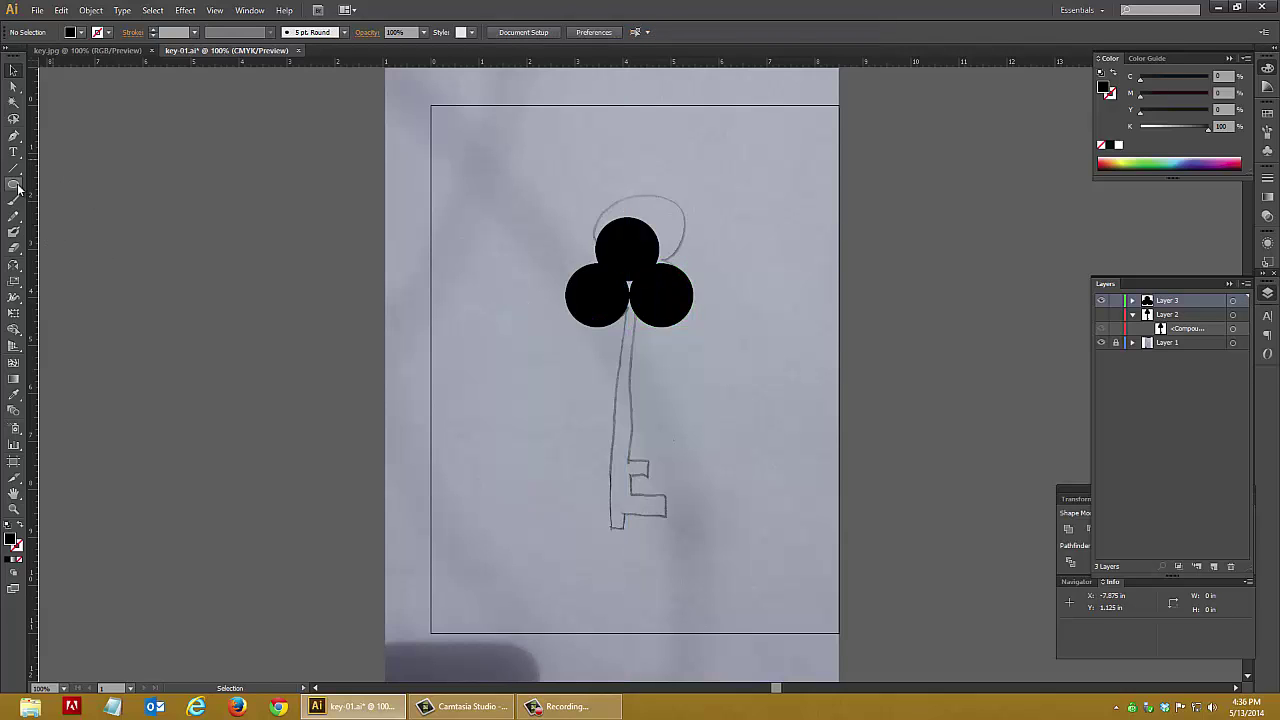
- Draw the key shaft rectangle running down from the clover circles
drag(13, 184, 70, 184)
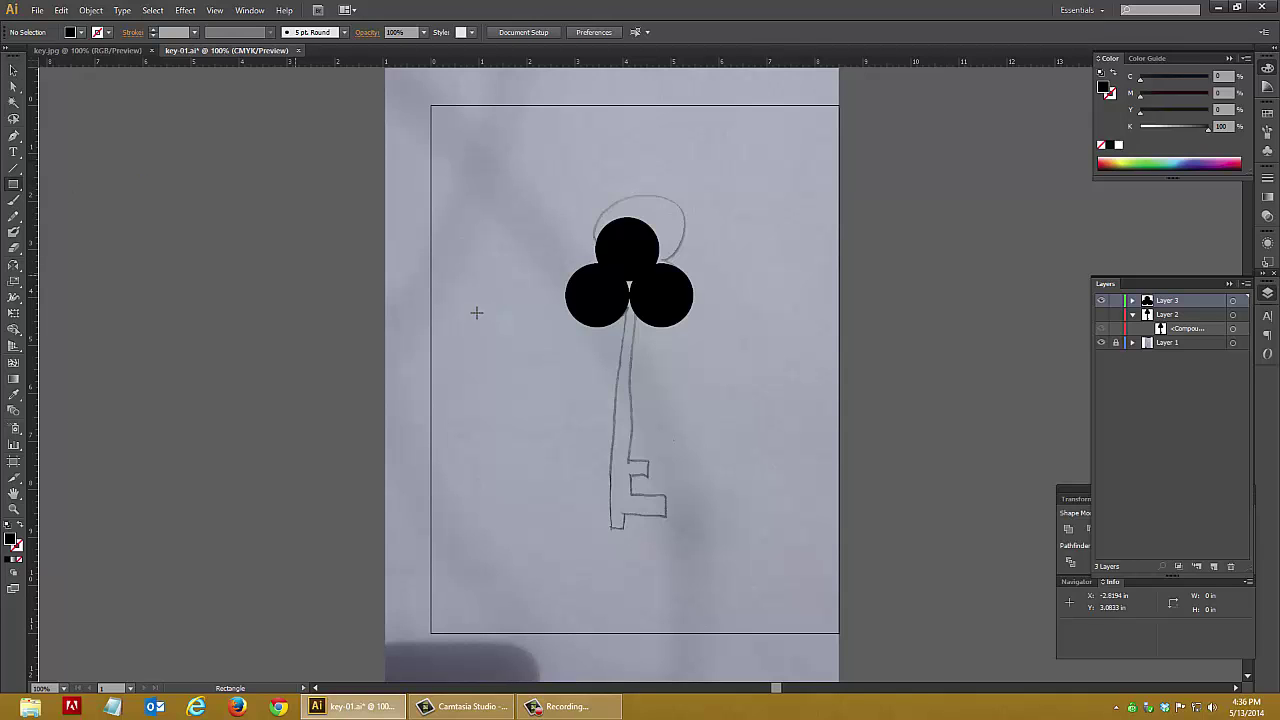
drag(618, 275, 633, 531)
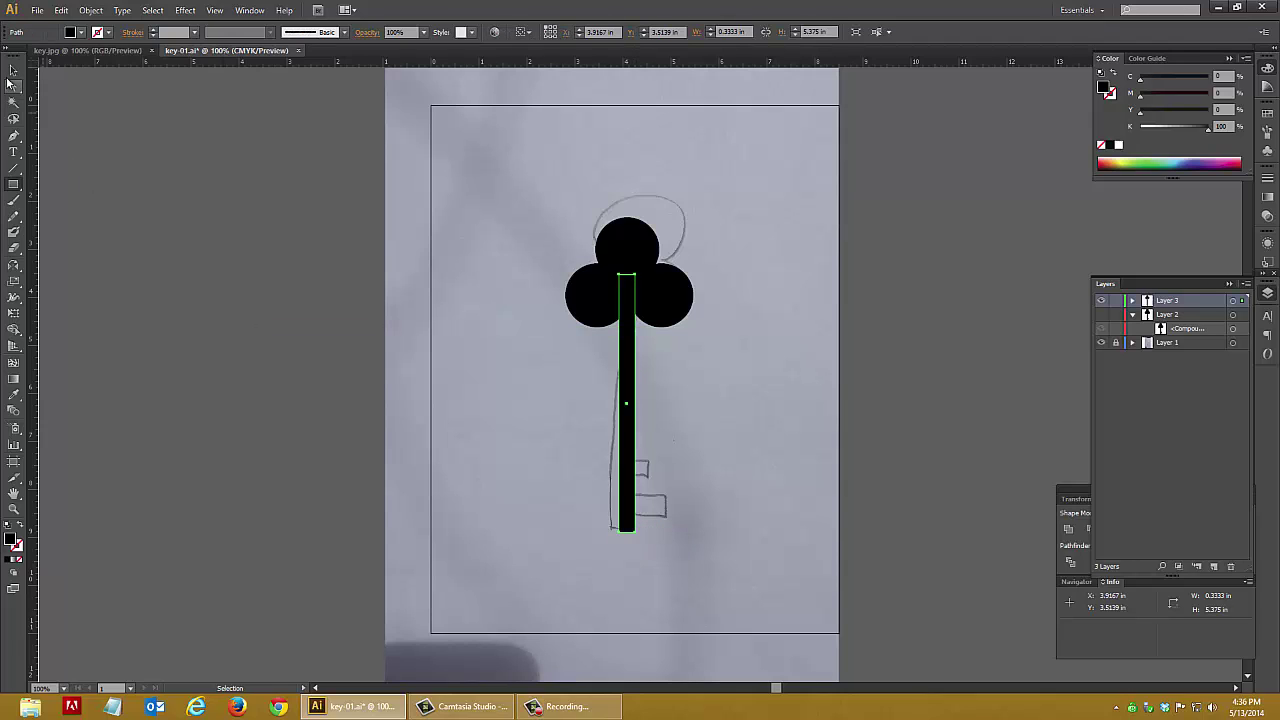
click(14, 70)
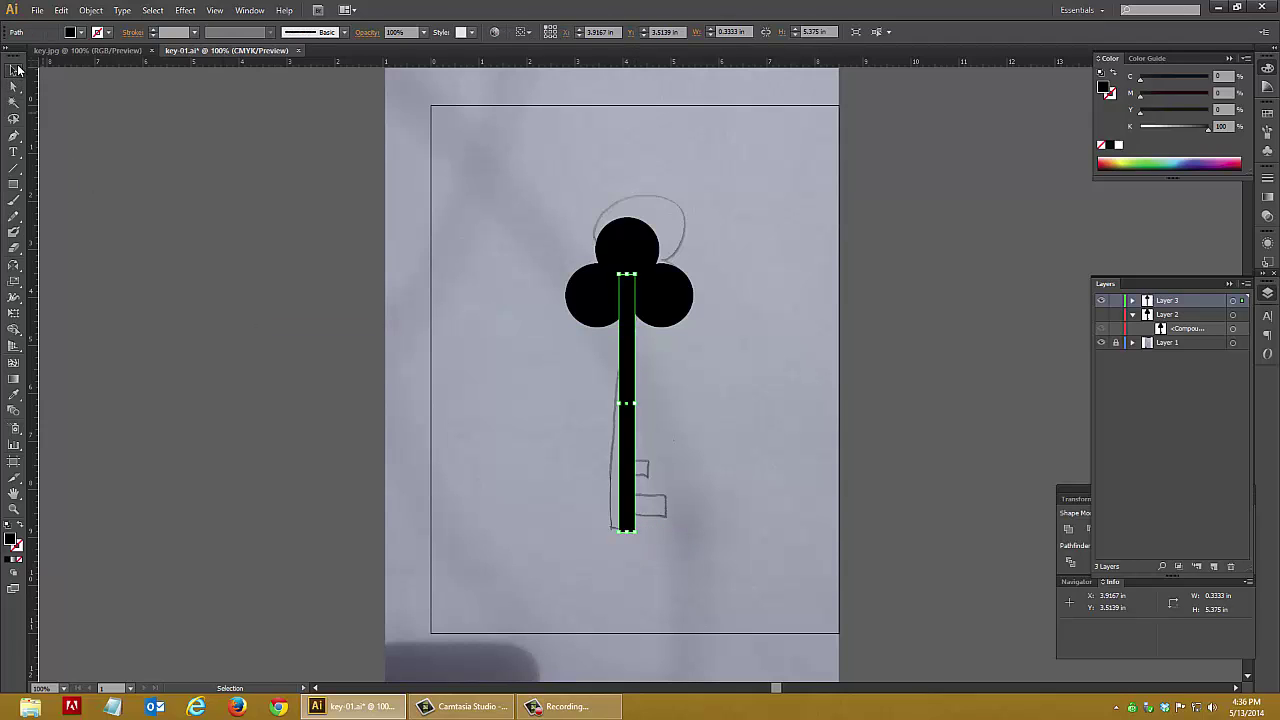
click(628, 410)
- Duplicate the shaft, then rotate and shorten the copy into the upper tooth
drag(628, 408, 712, 420)
drag(724, 284, 591, 409)
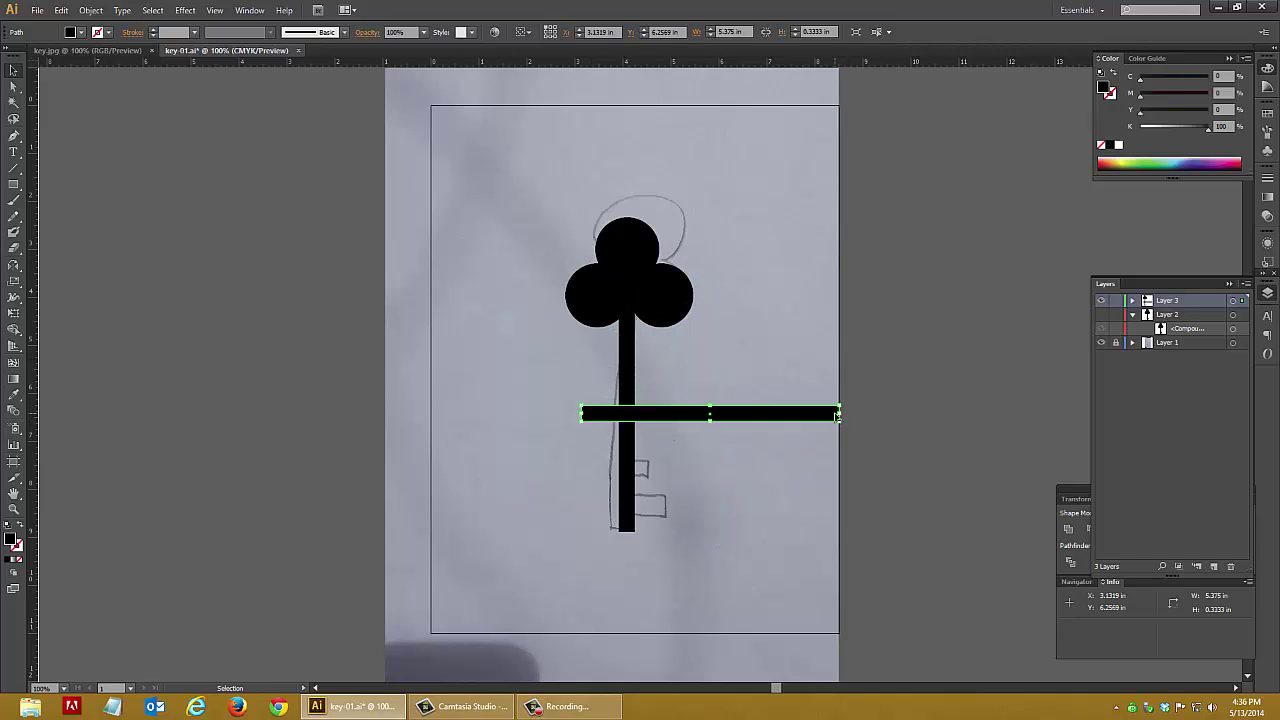
drag(839, 413, 676, 502)
click(696, 463)
click(648, 468)
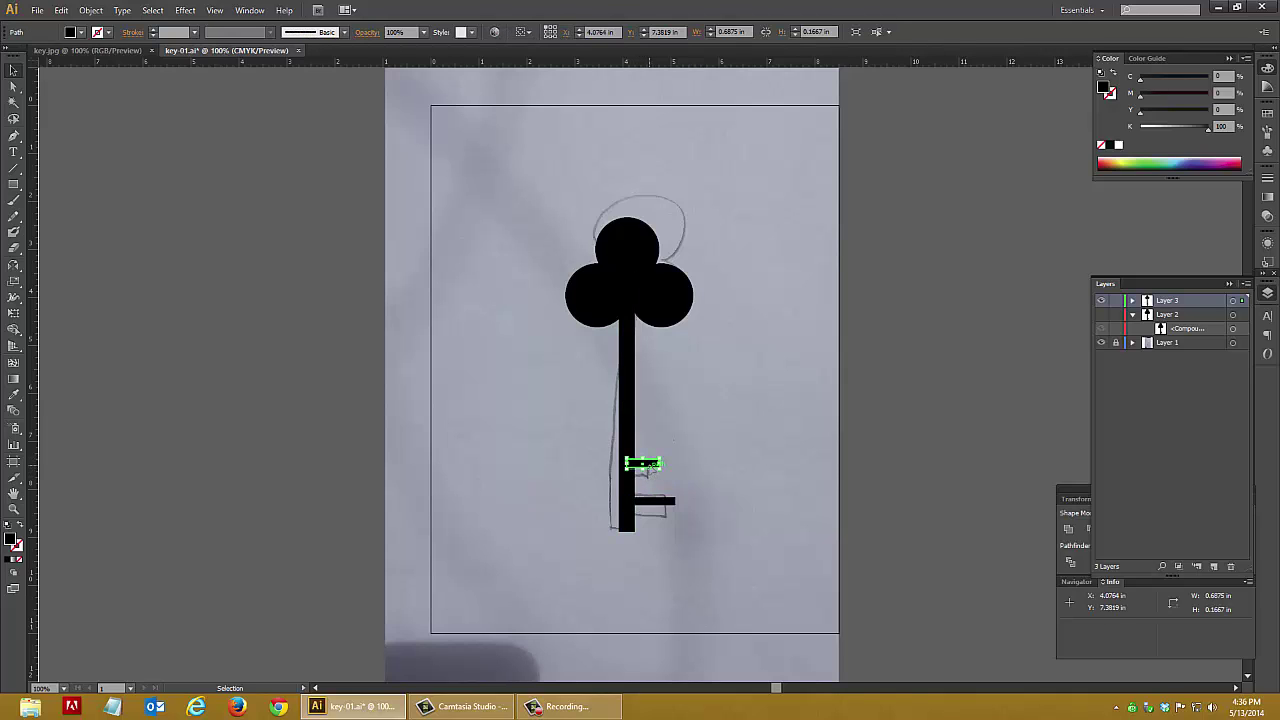
drag(643, 468, 645, 477)
click(652, 502)
key(Delete)
- Copy the upper tooth further down the shaft to make the longer lower tooth
click(647, 467)
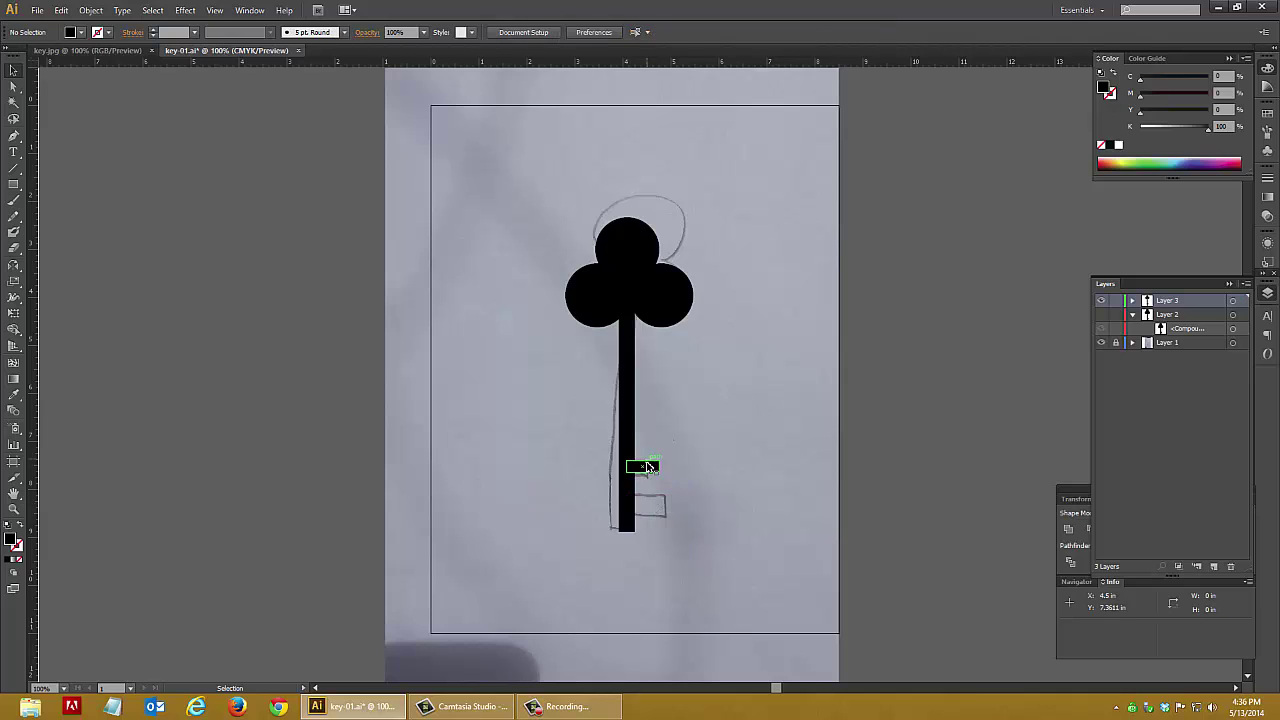
drag(650, 468, 680, 507)
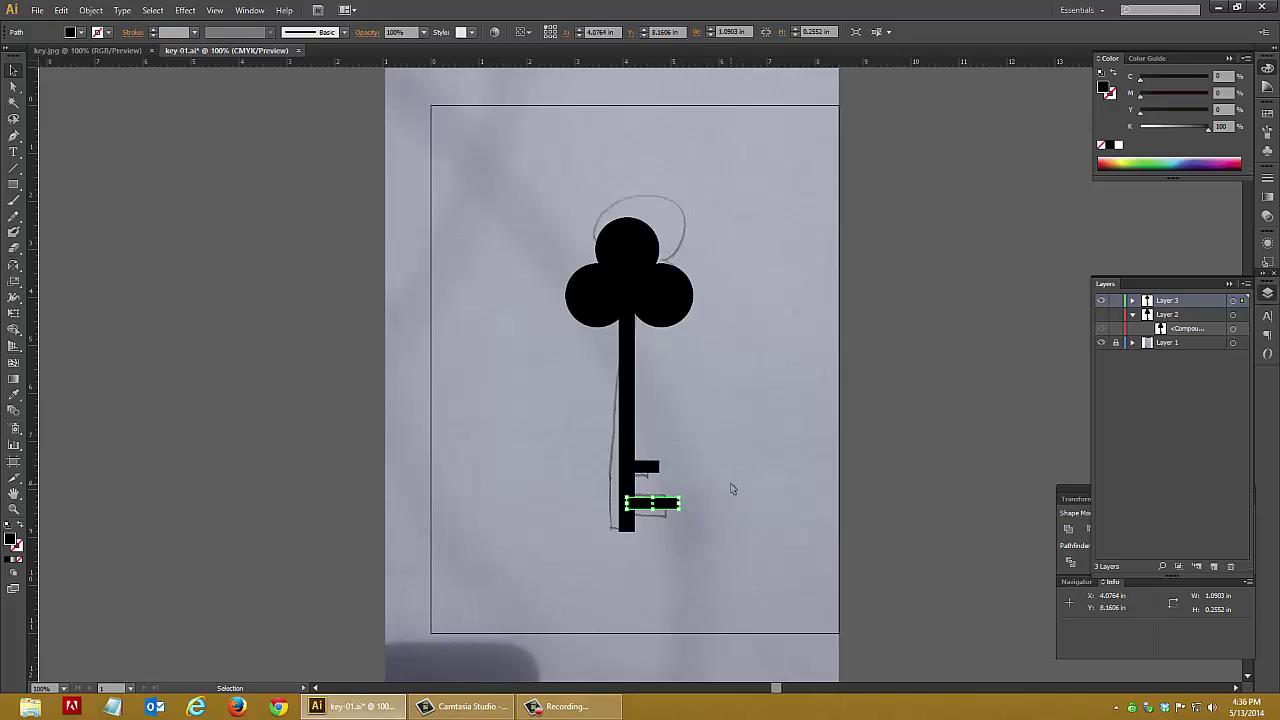
click(731, 489)
click(594, 288)
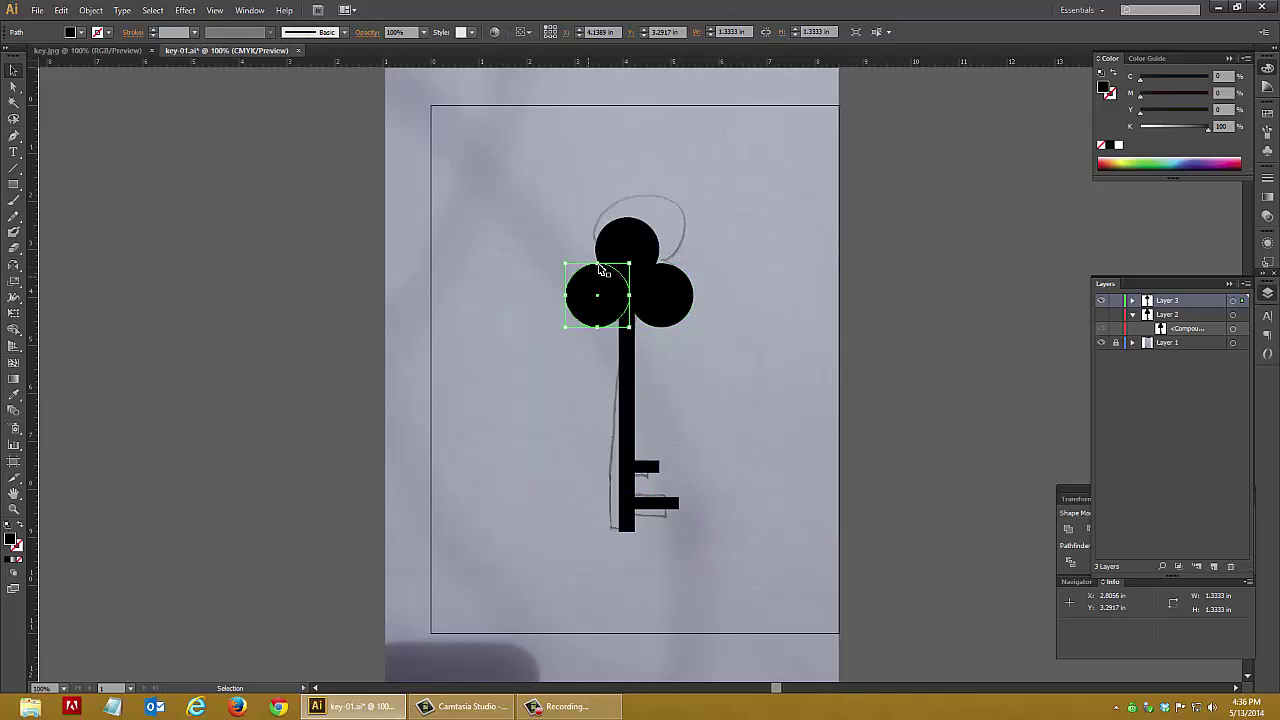
click(645, 255)
click(629, 371)
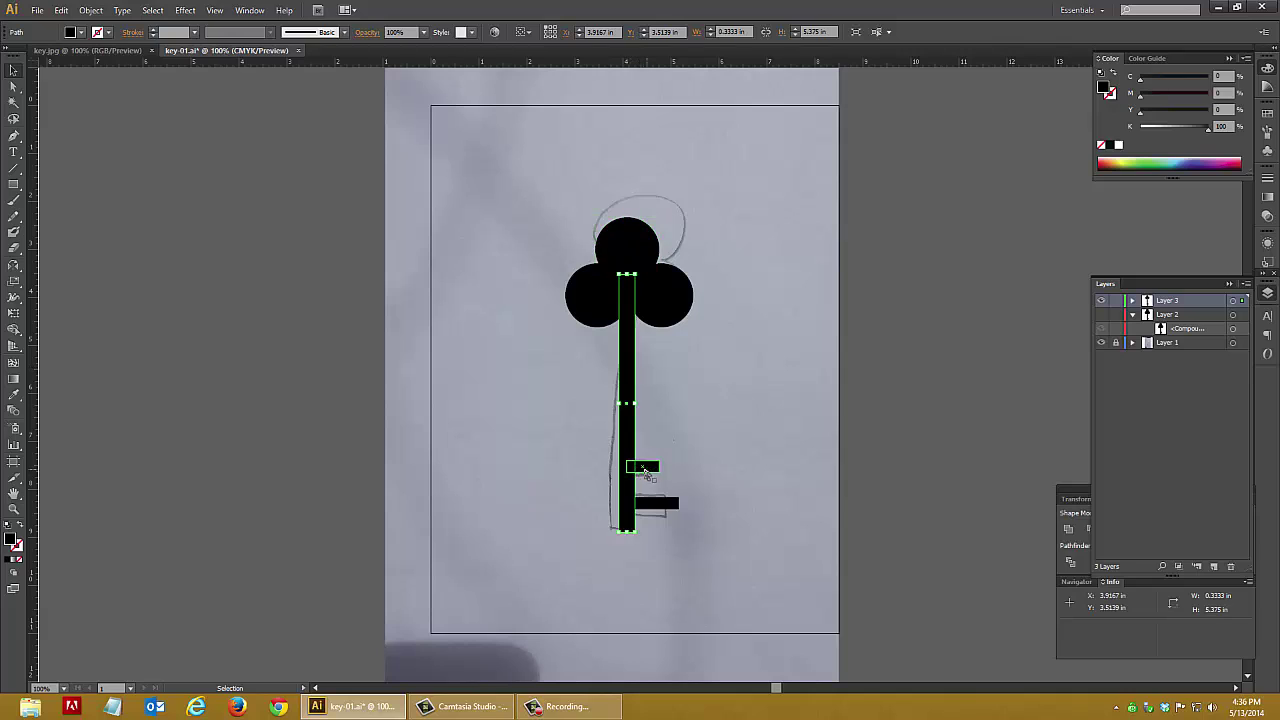
click(655, 503)
click(729, 483)
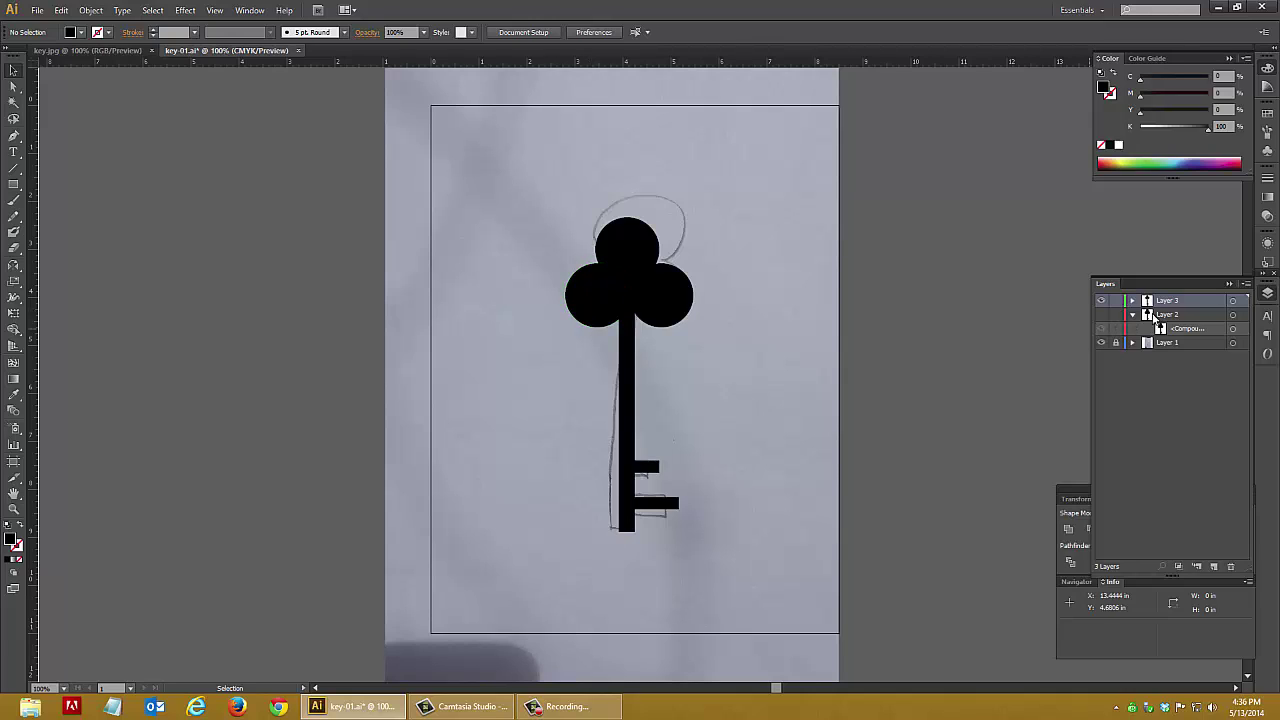
- Lock Layer 2, select all key parts, and Unite them into one shape with Pathfinder
click(1116, 314)
drag(766, 545, 500, 206)
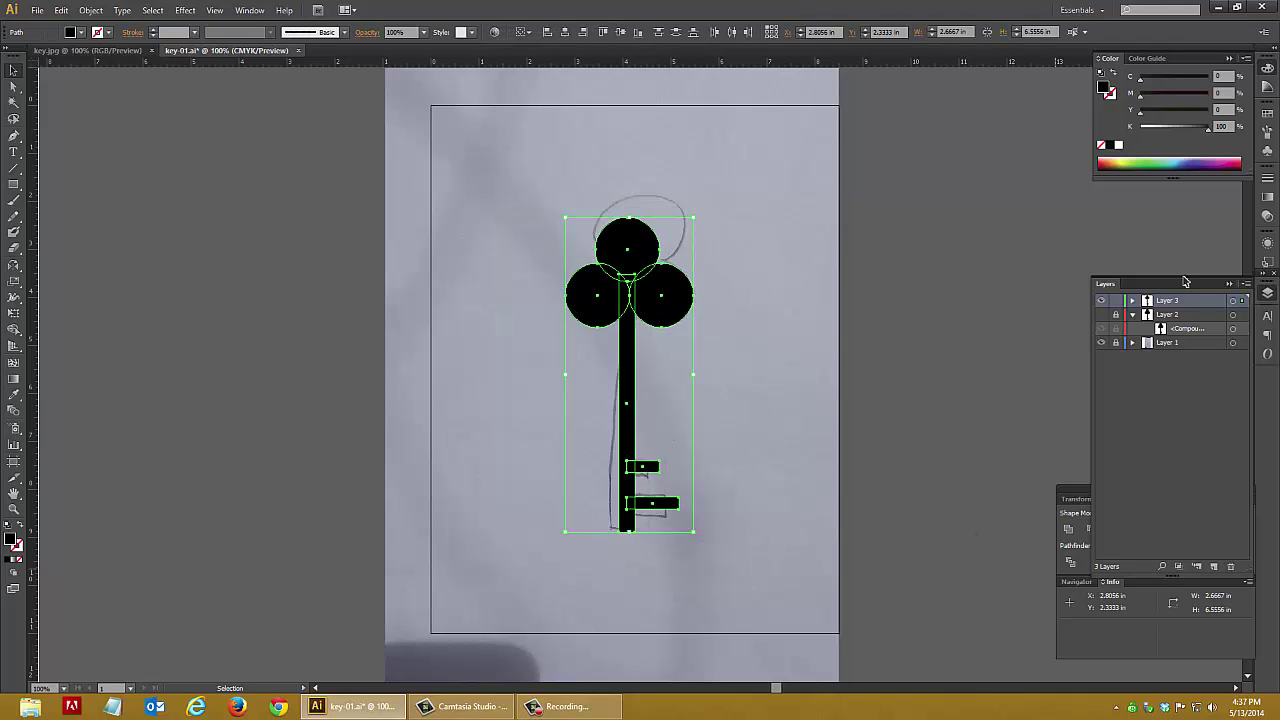
click(1164, 508)
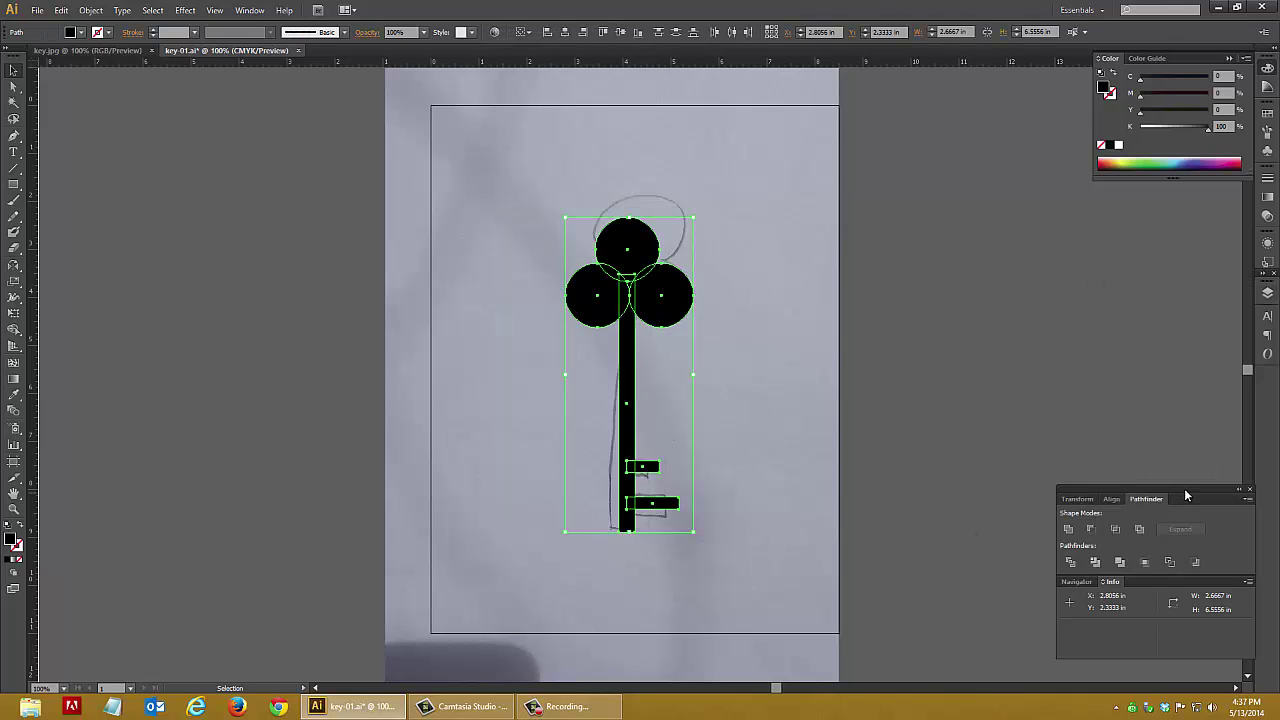
drag(1186, 494, 1076, 258)
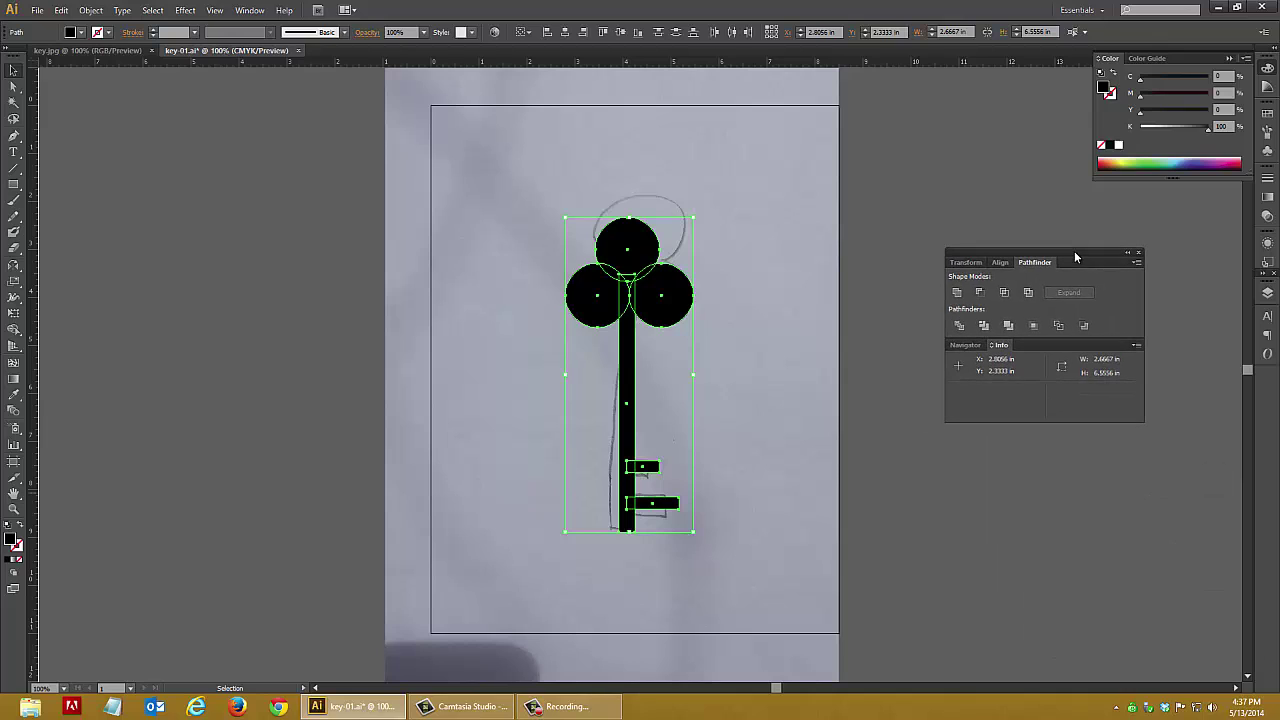
click(957, 294)
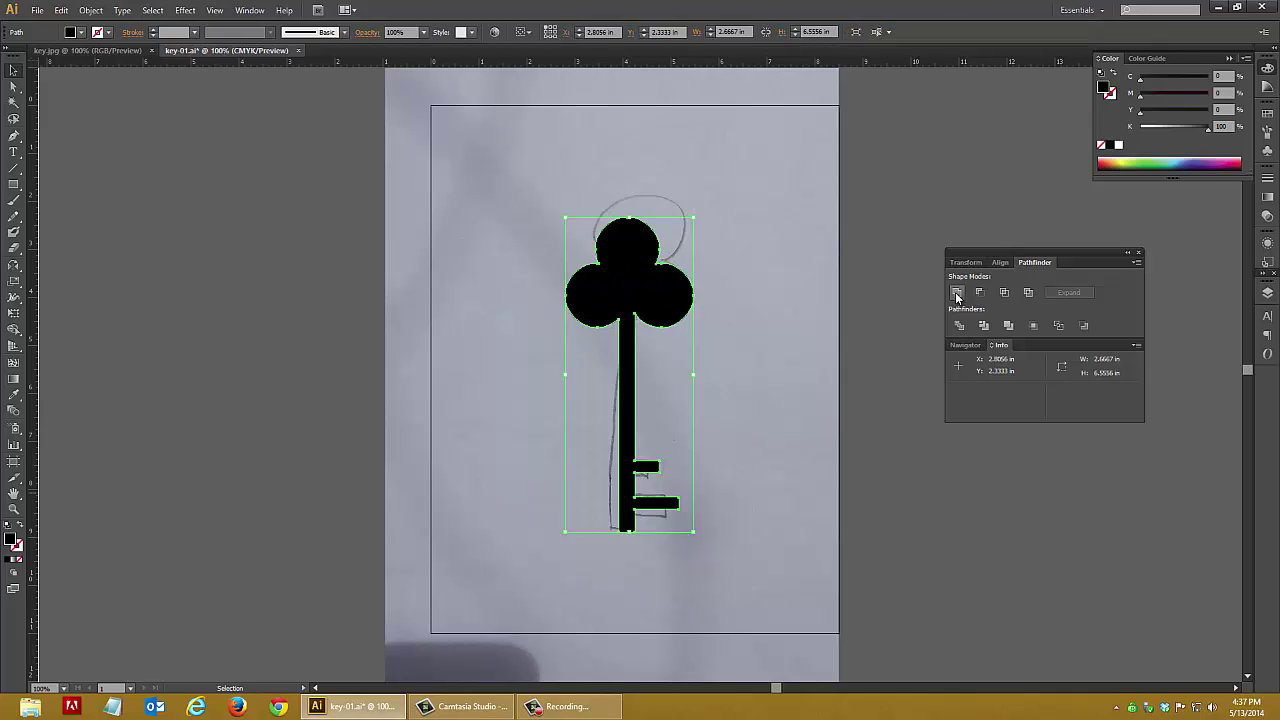
click(760, 373)
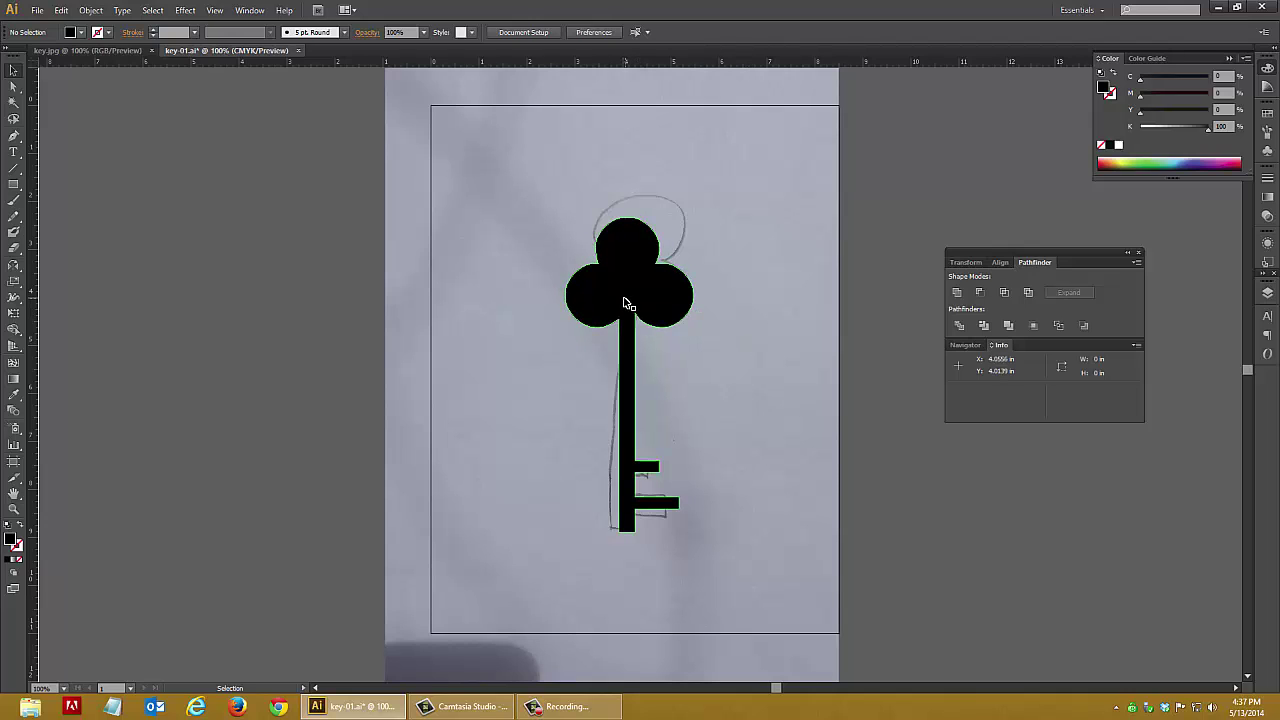
- Hide Layer 1's pencil sketch so the merged key stands alone on the artboard
click(1267, 292)
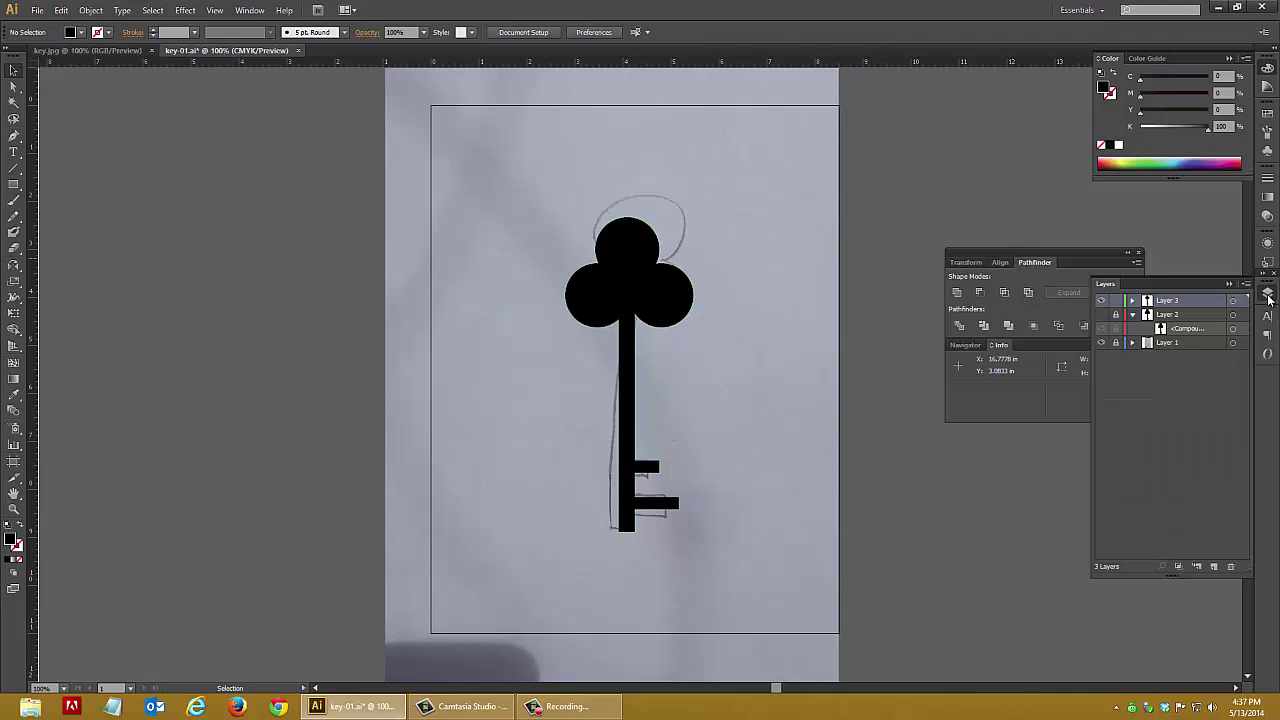
click(1102, 343)
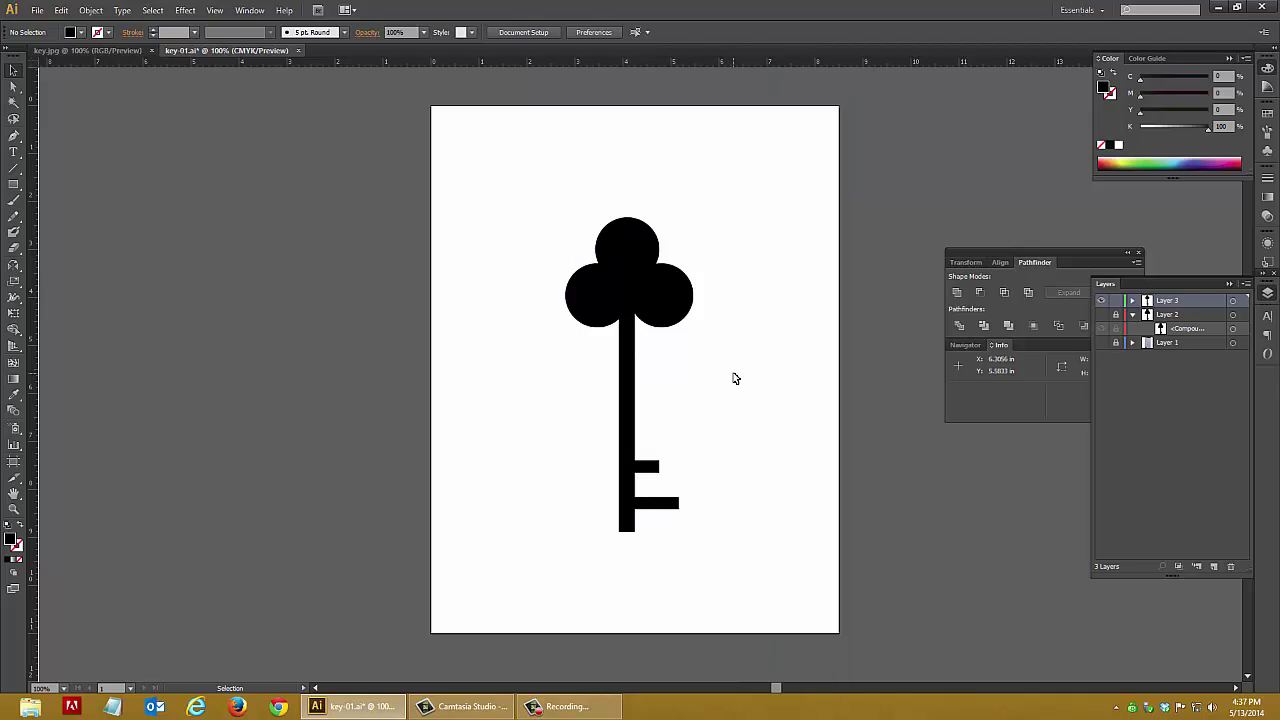
click(689, 320)
click(752, 412)
- Drag a shaft anchor with Direct Selection, then undo to keep the stem straight
key(a)
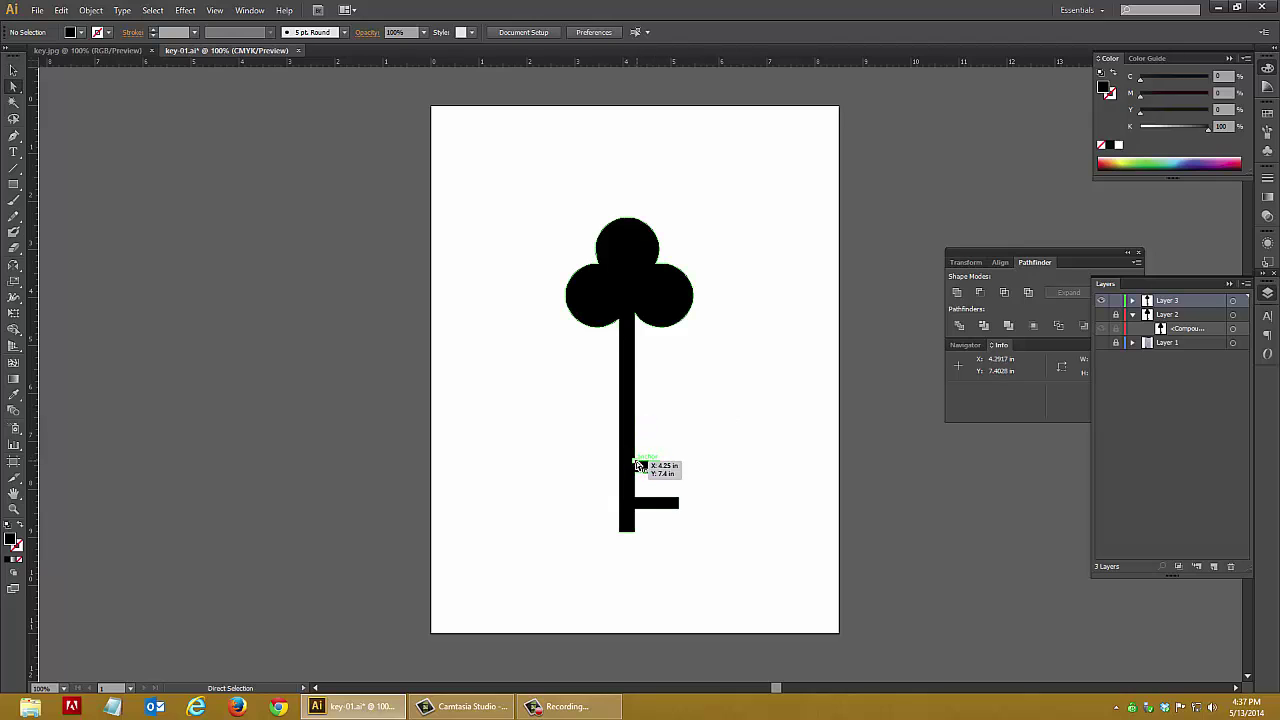
drag(640, 466, 670, 429)
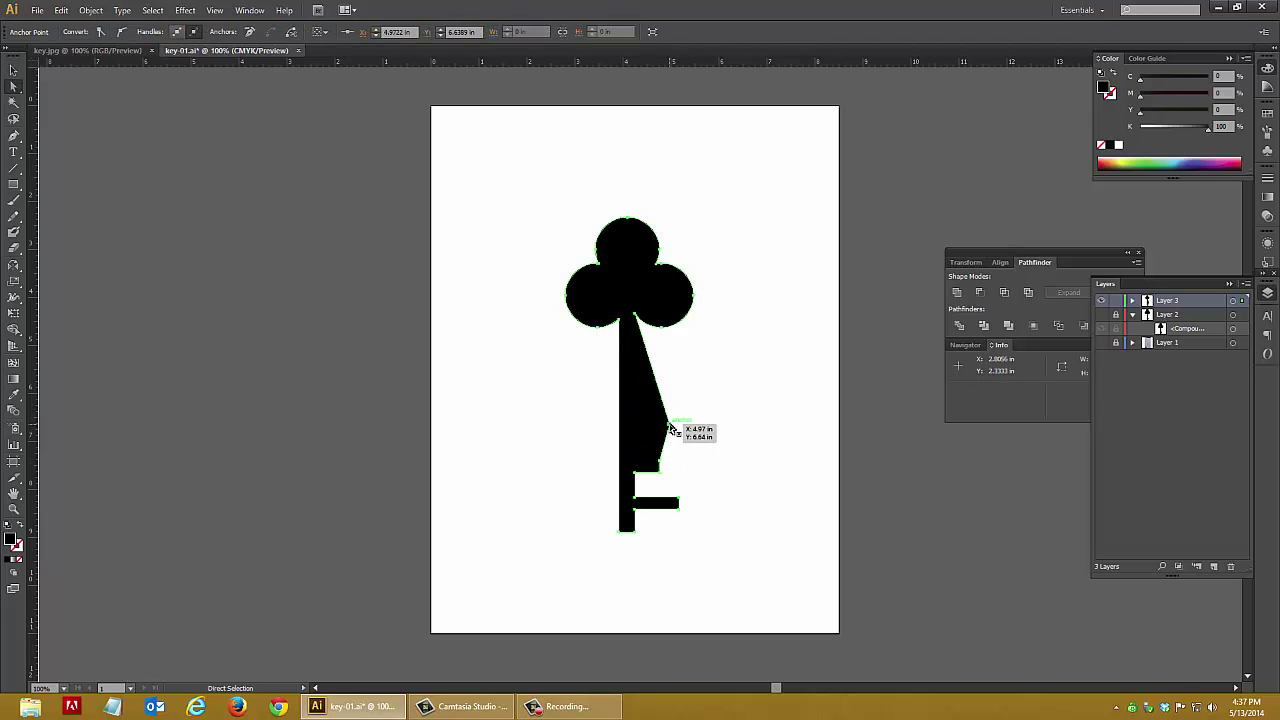
key(v)
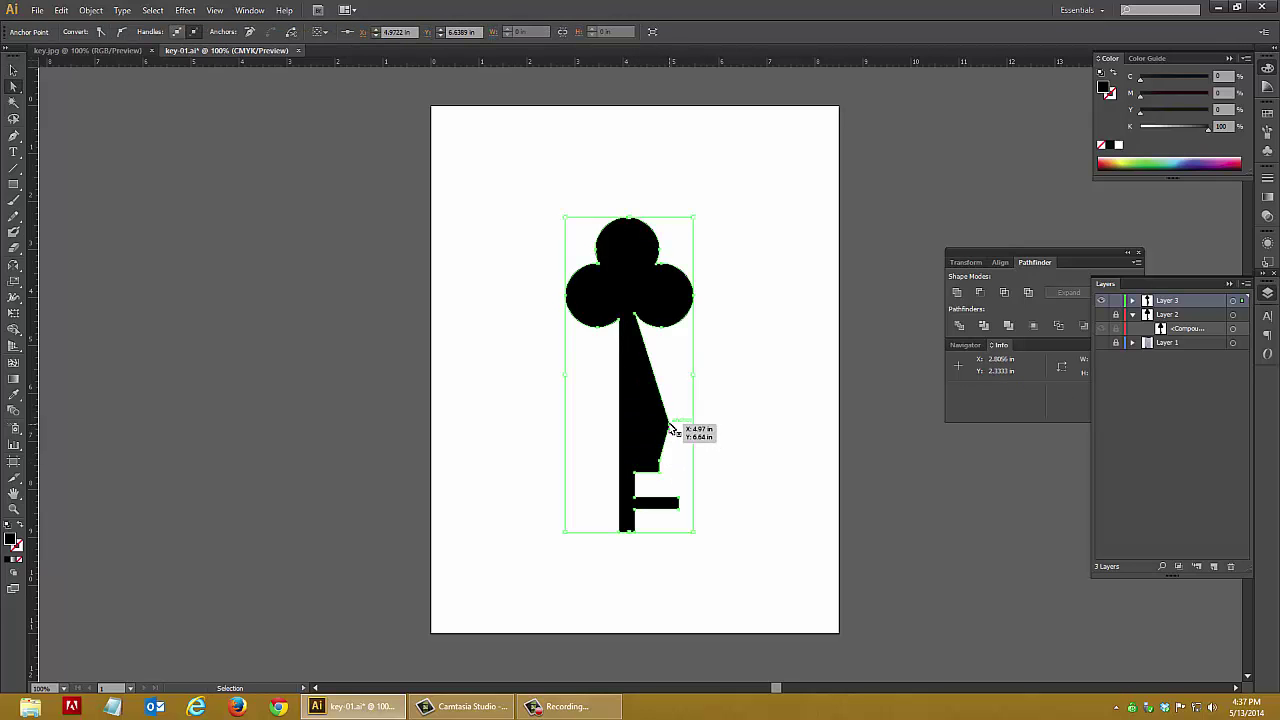
key(ctrl+z)
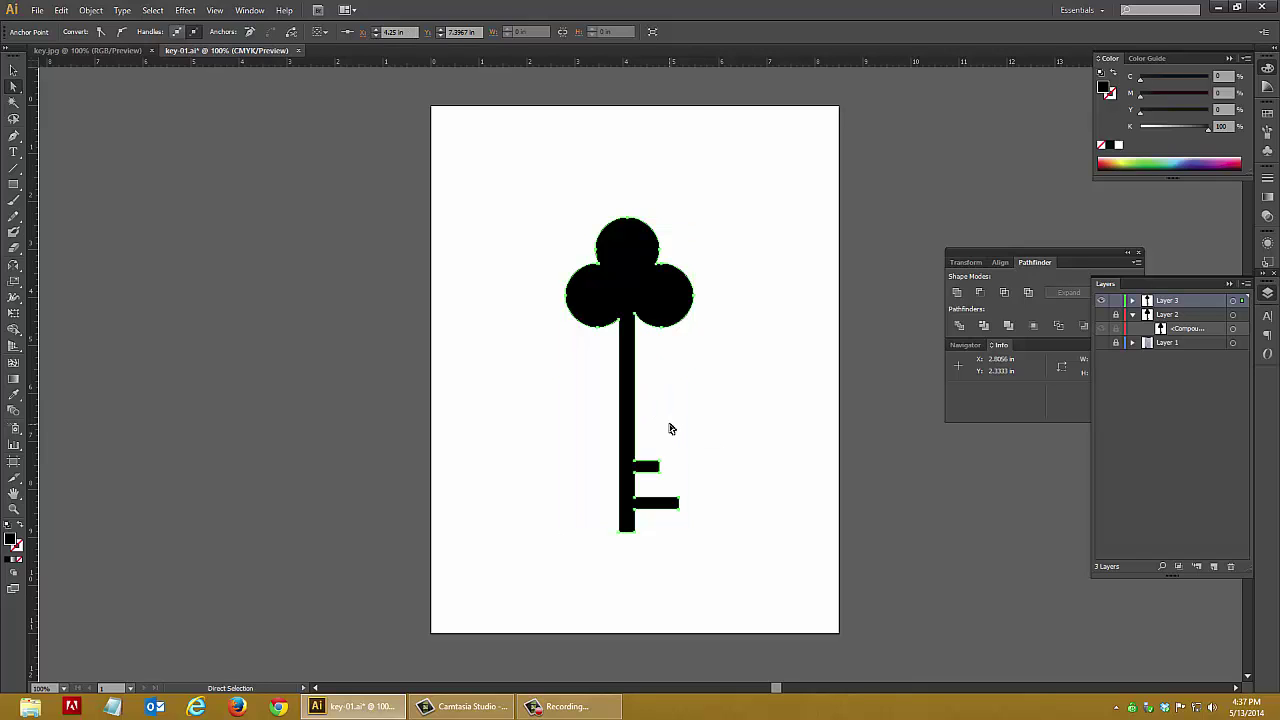
- Draw a 0.3333 in circle at the clover head's centre and fill it white
click(735, 398)
click(634, 287)
drag(14, 185, 76, 217)
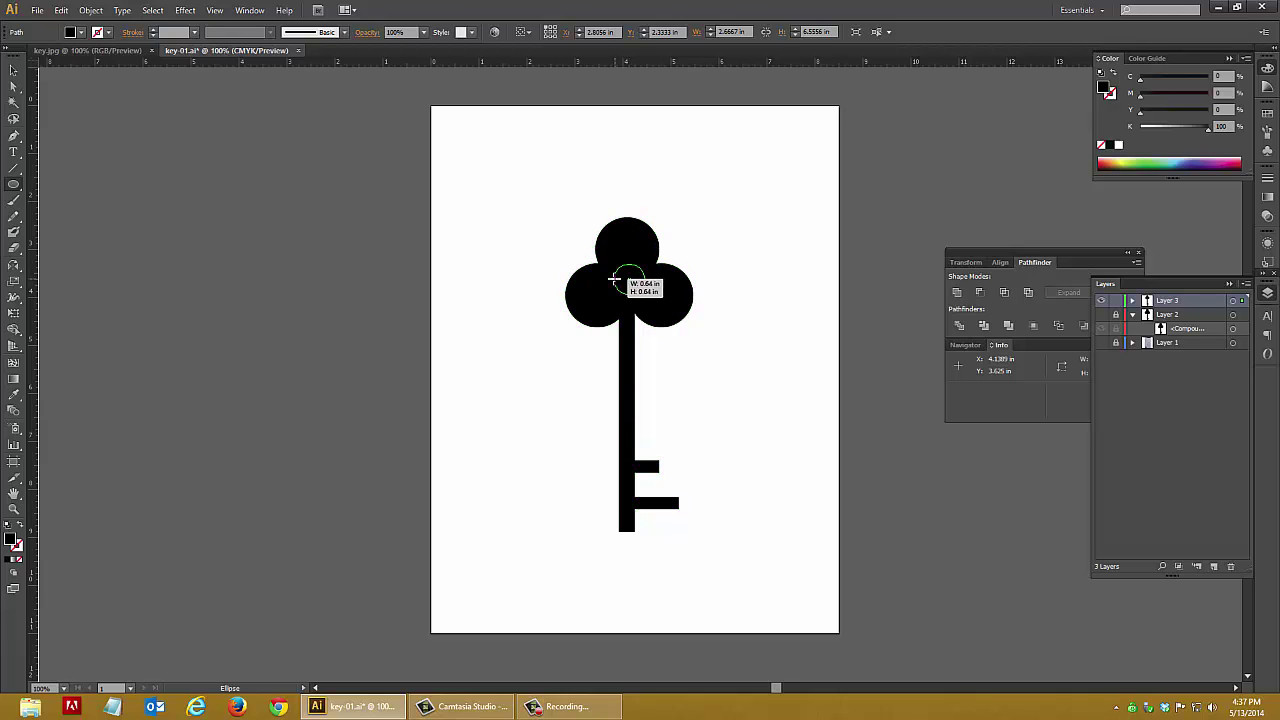
drag(624, 281, 636, 291)
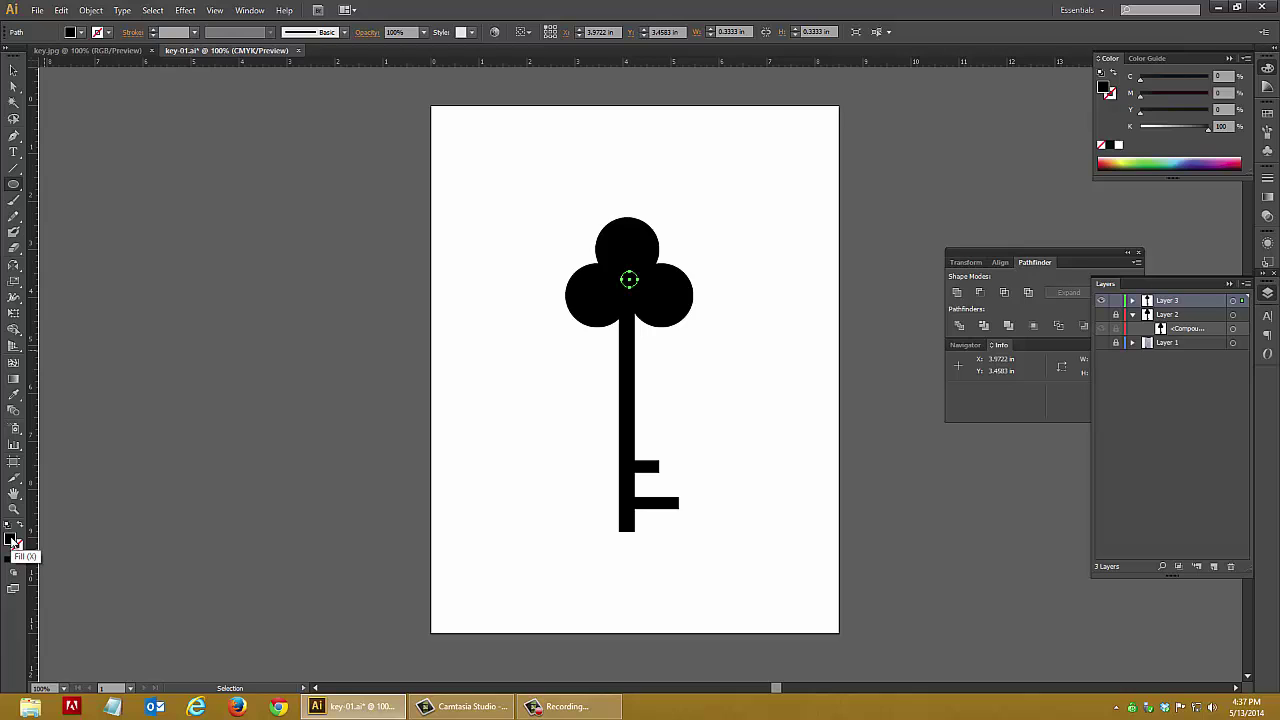
click(1119, 146)
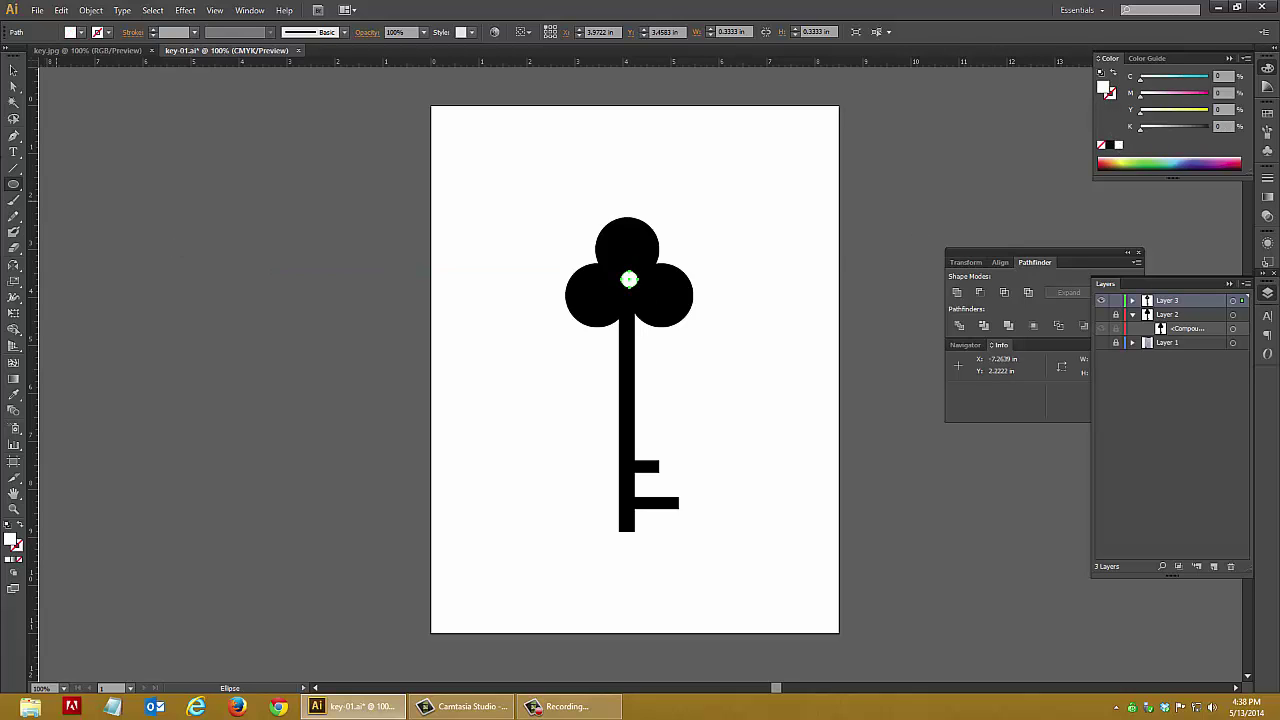
click(14, 70)
click(279, 245)
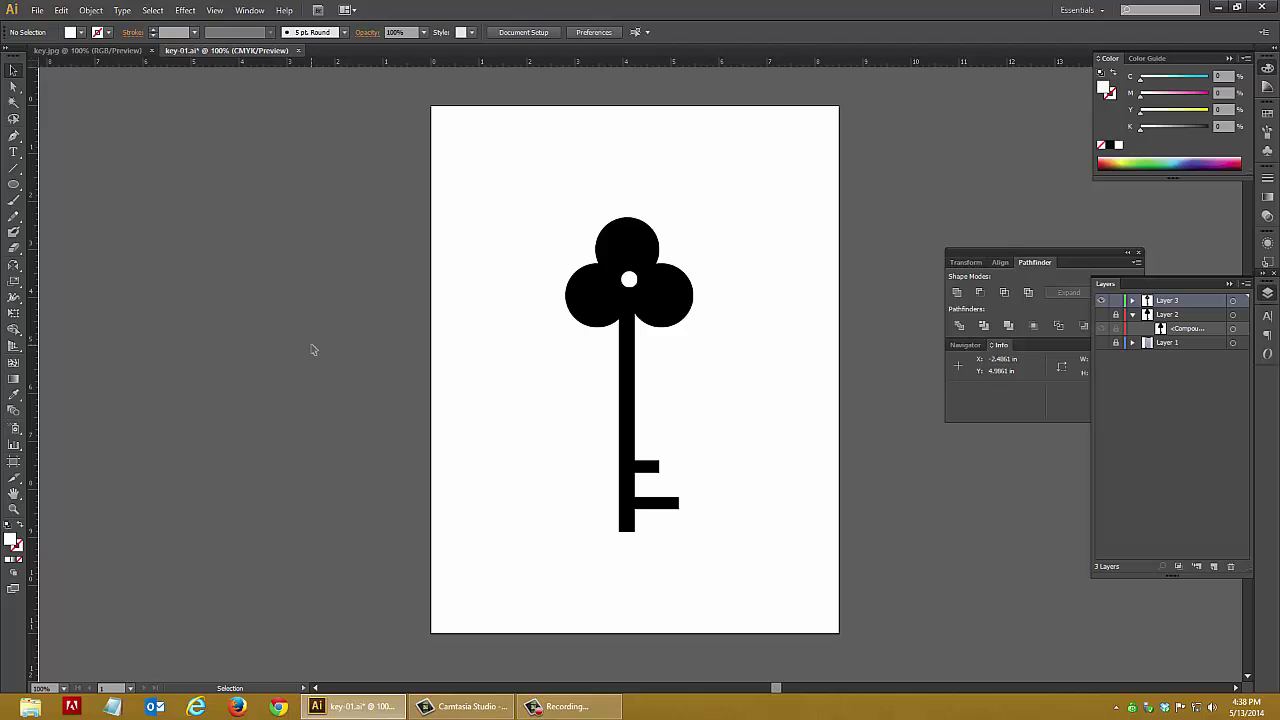
- Draw a magenta-filled rectangle over the key's clover head
click(14, 185)
click(79, 185)
drag(420, 190, 811, 383)
click(1236, 162)
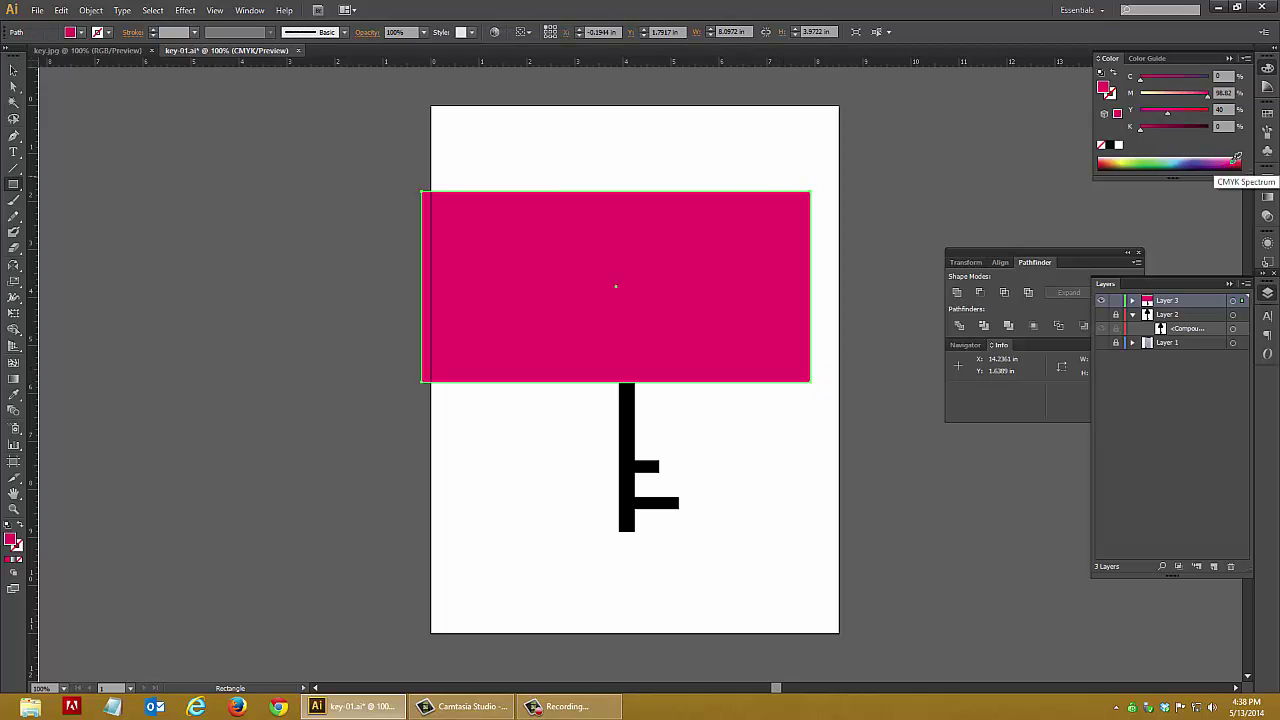
- Stack the rectangle's path below the key paths in Layer 3, then reselect it
click(1133, 302)
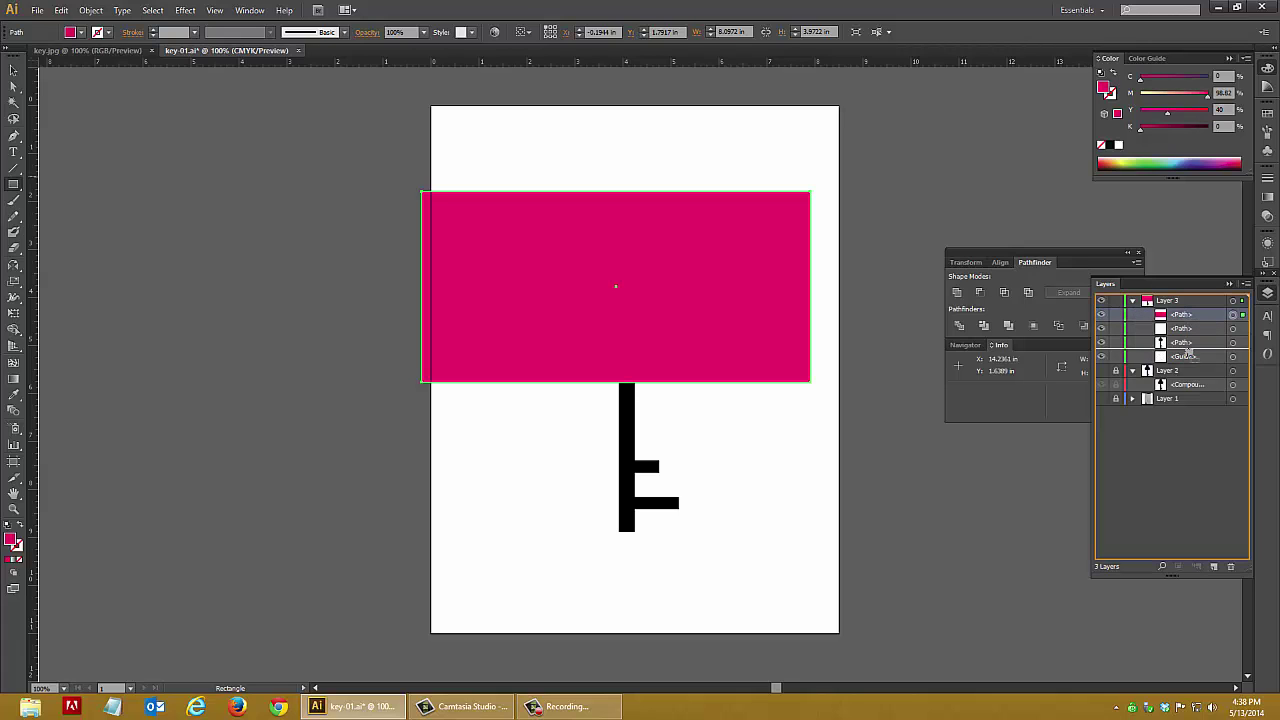
drag(1181, 315, 1189, 351)
click(231, 303)
click(667, 357)
click(16, 72)
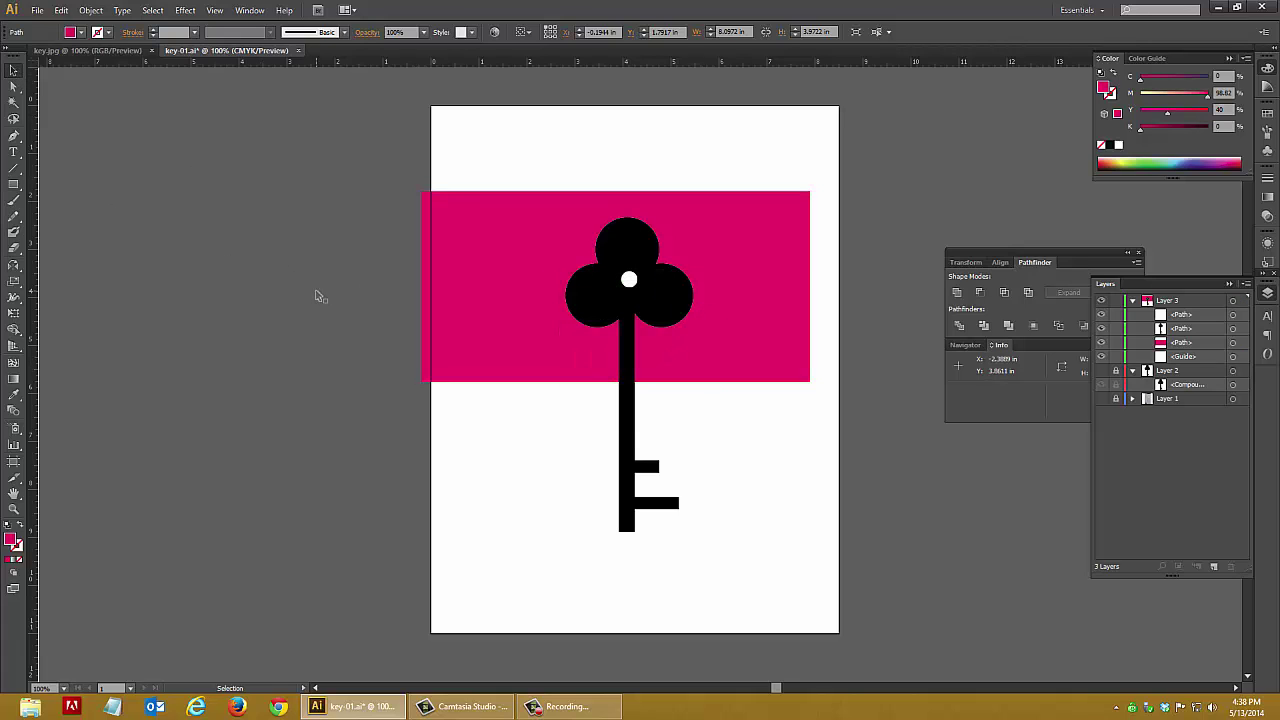
click(648, 292)
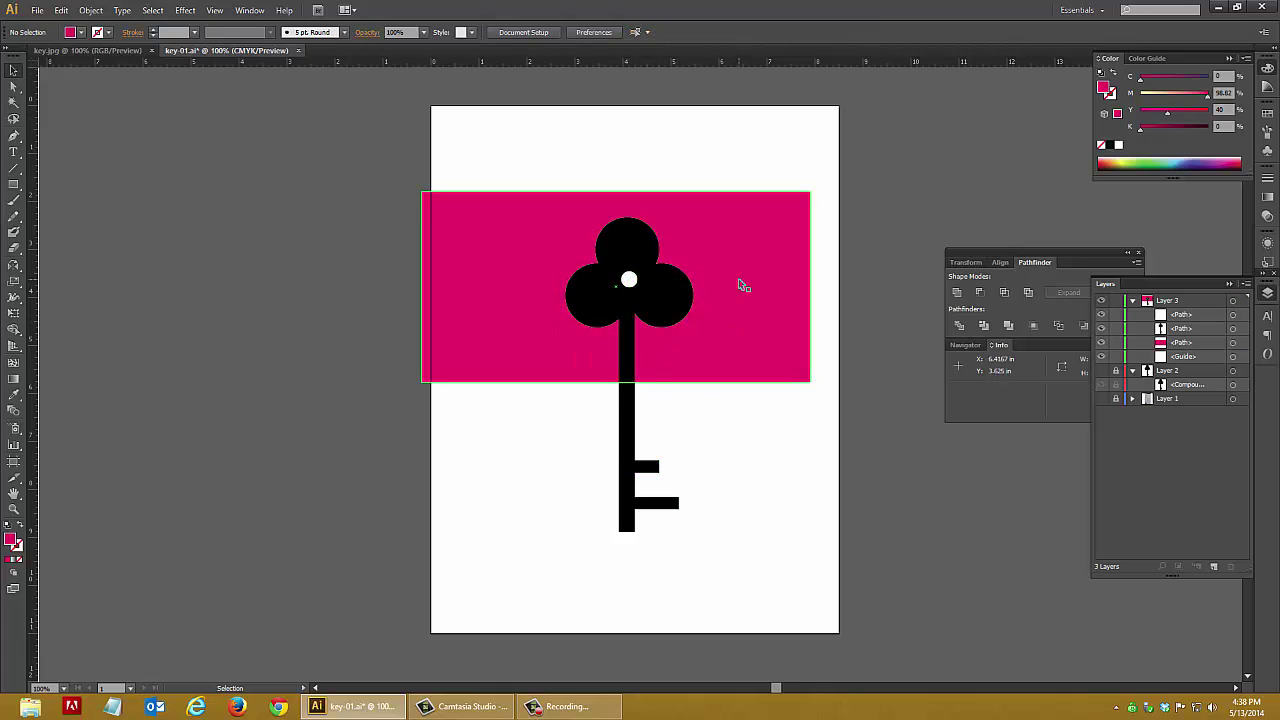
click(780, 277)
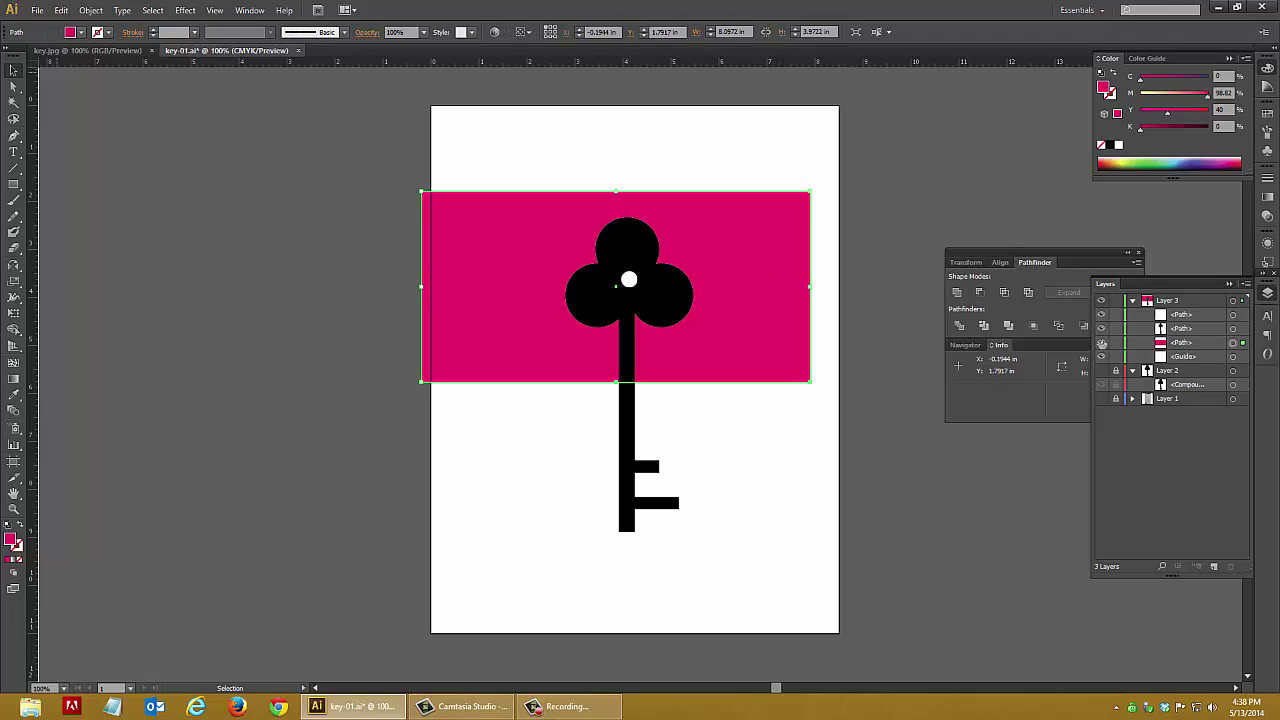
- Hide the magenta rectangle, then punch the small circle out of the key with Minus Front
click(1102, 342)
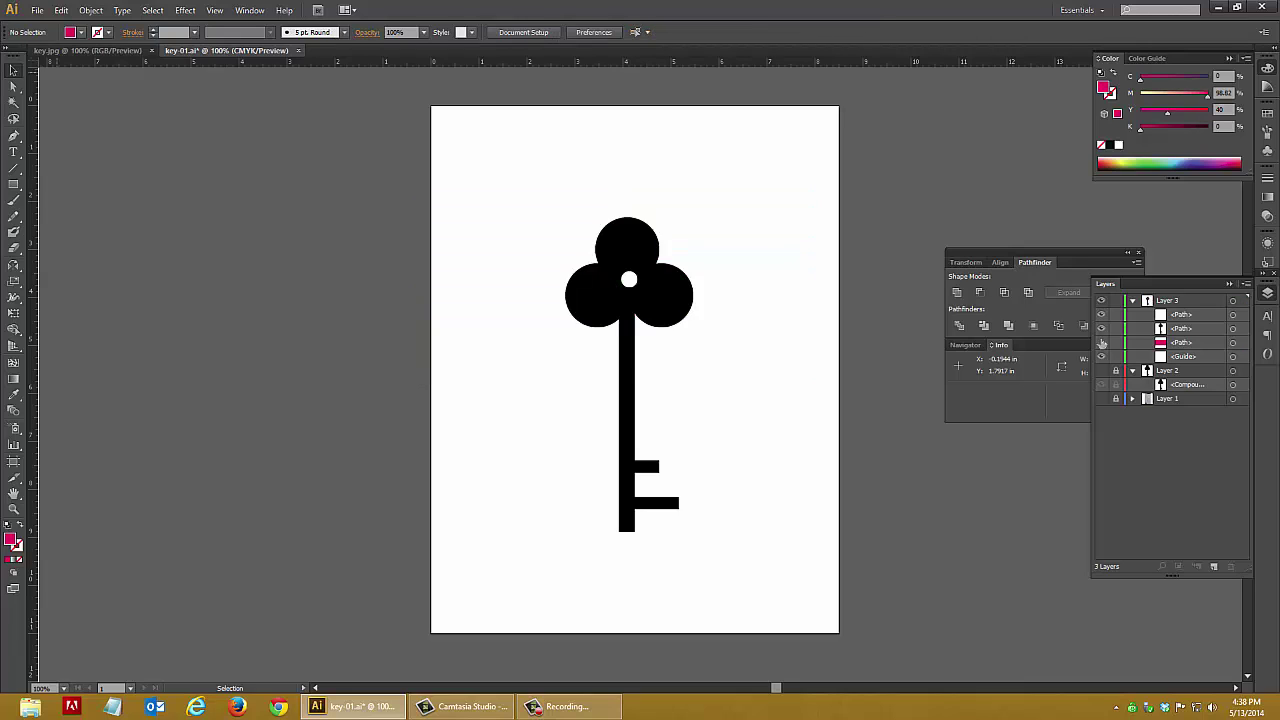
click(628, 279)
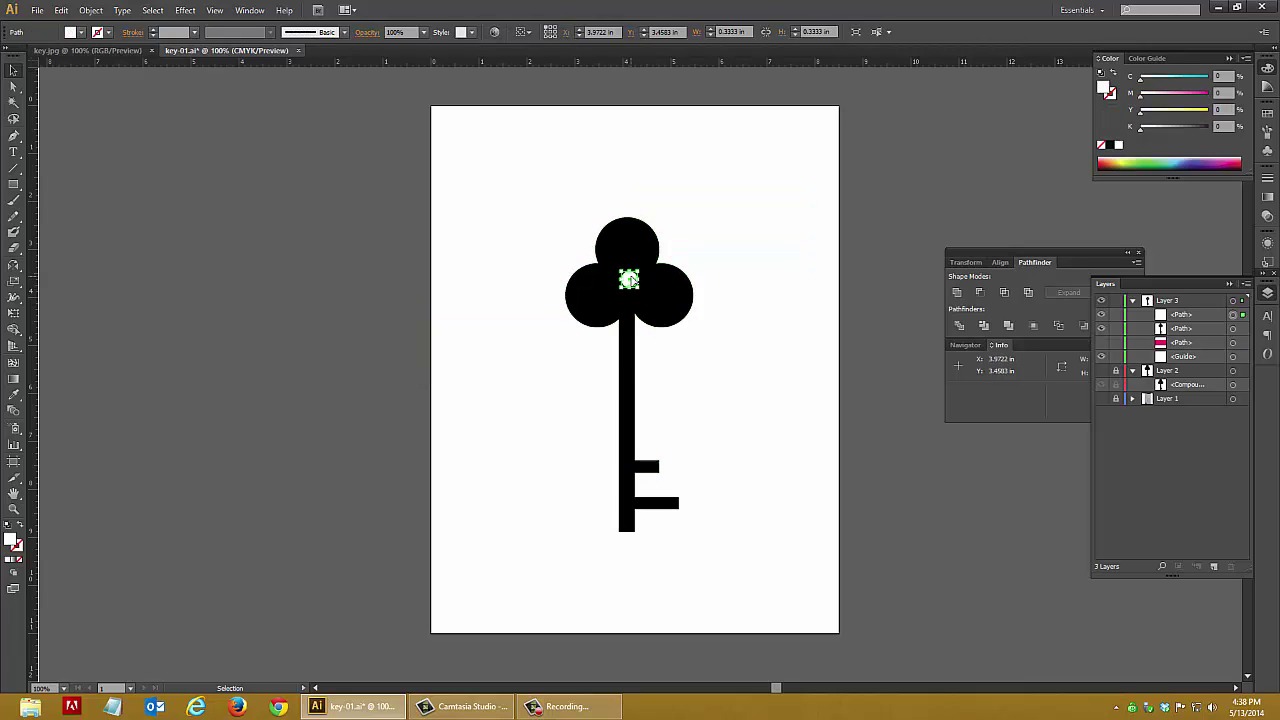
shift+click(675, 310)
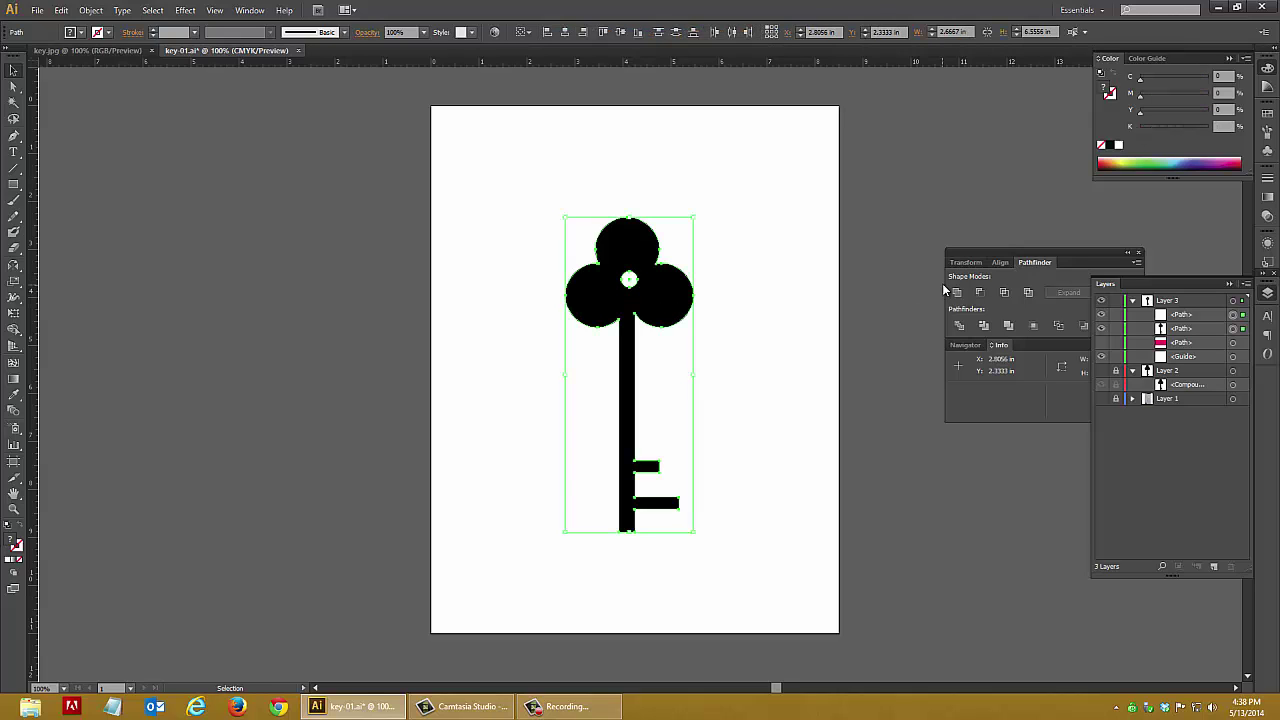
click(1053, 256)
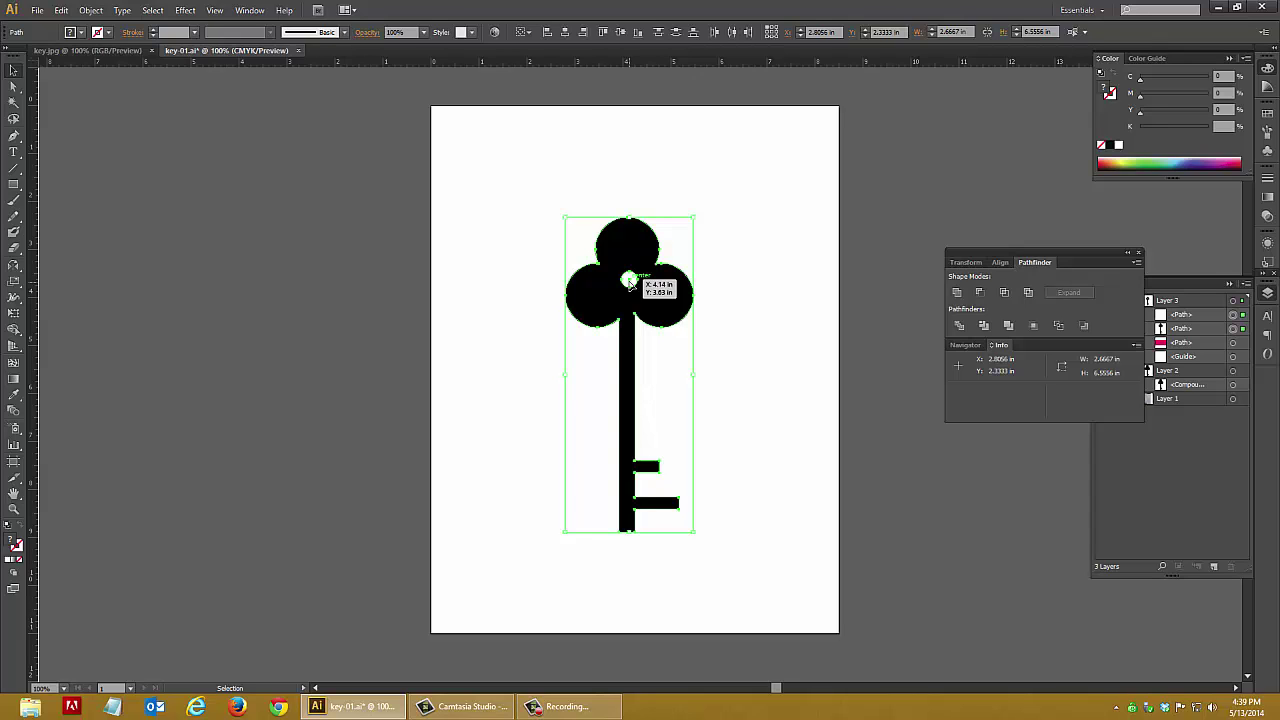
click(979, 293)
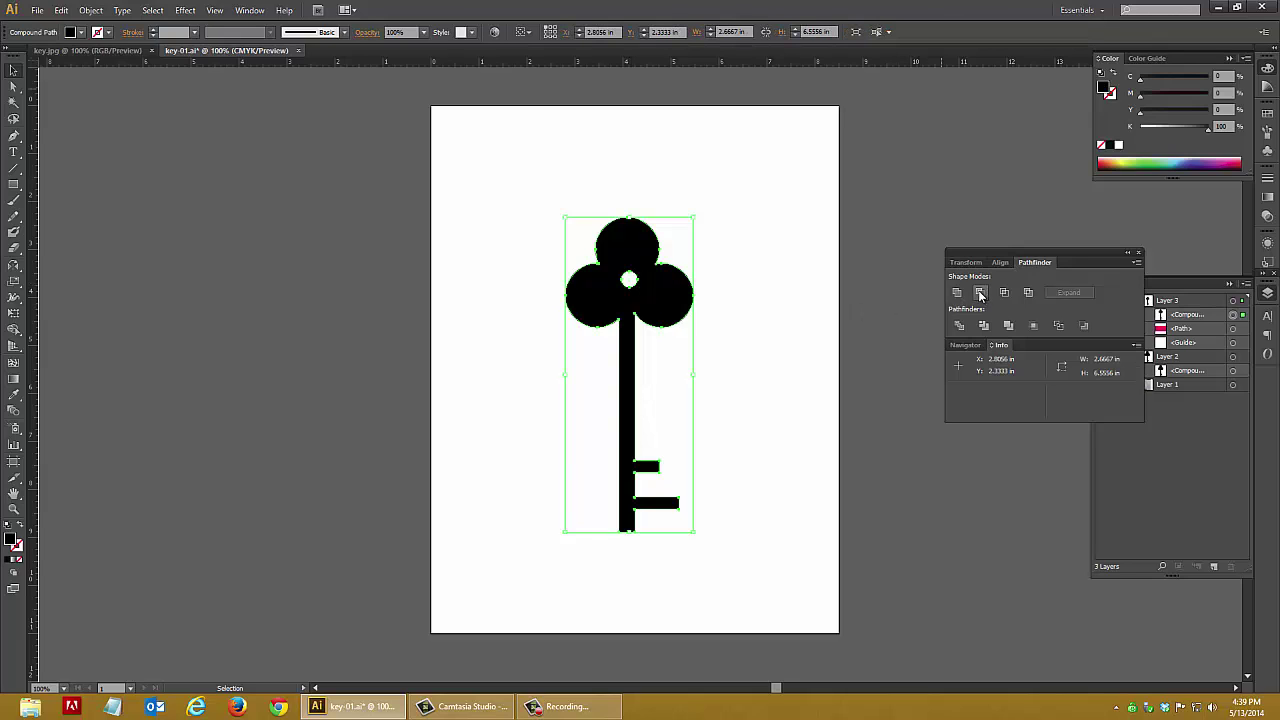
click(772, 310)
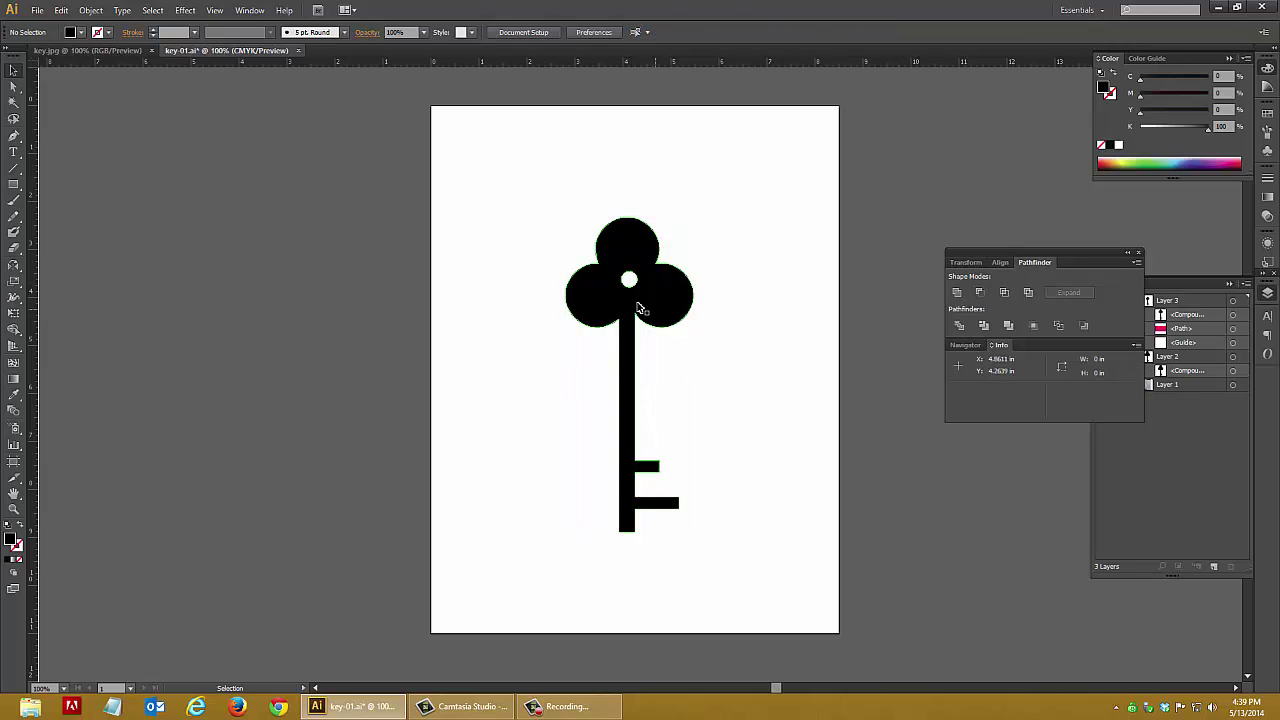
- Reveal and delete the magenta test rectangle, then hide Layer 3's traced key
click(1206, 333)
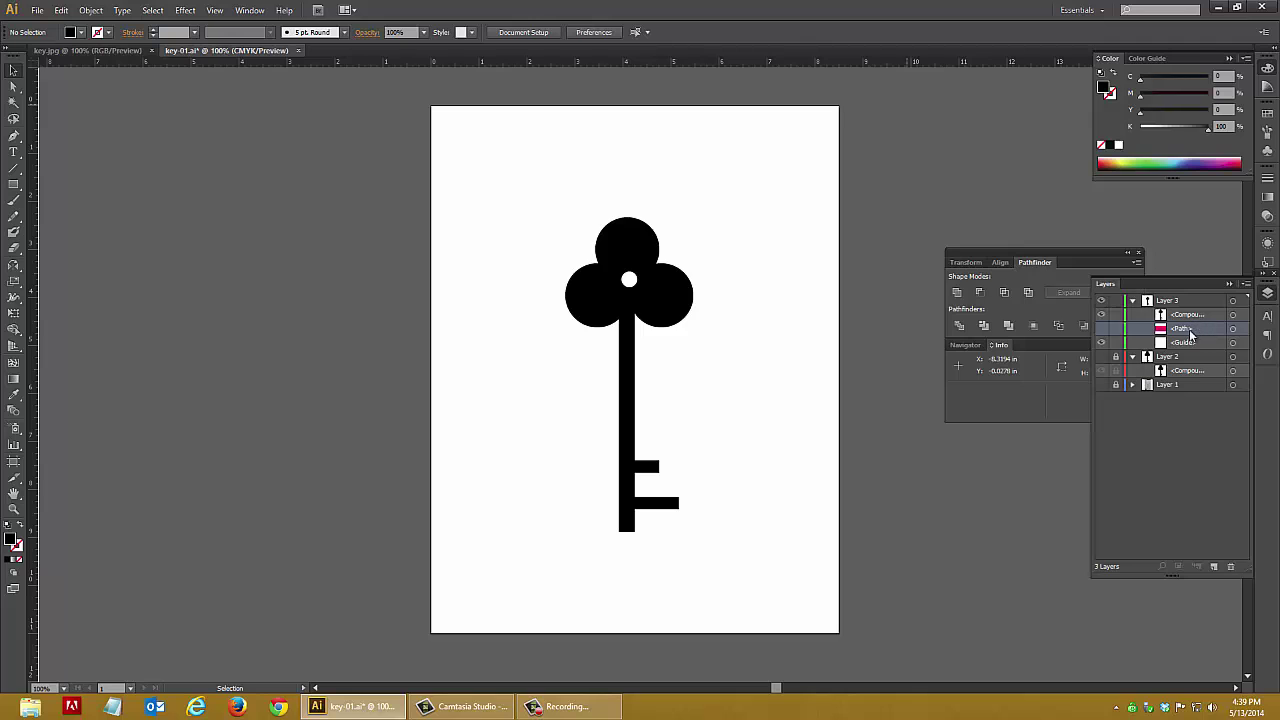
click(1101, 329)
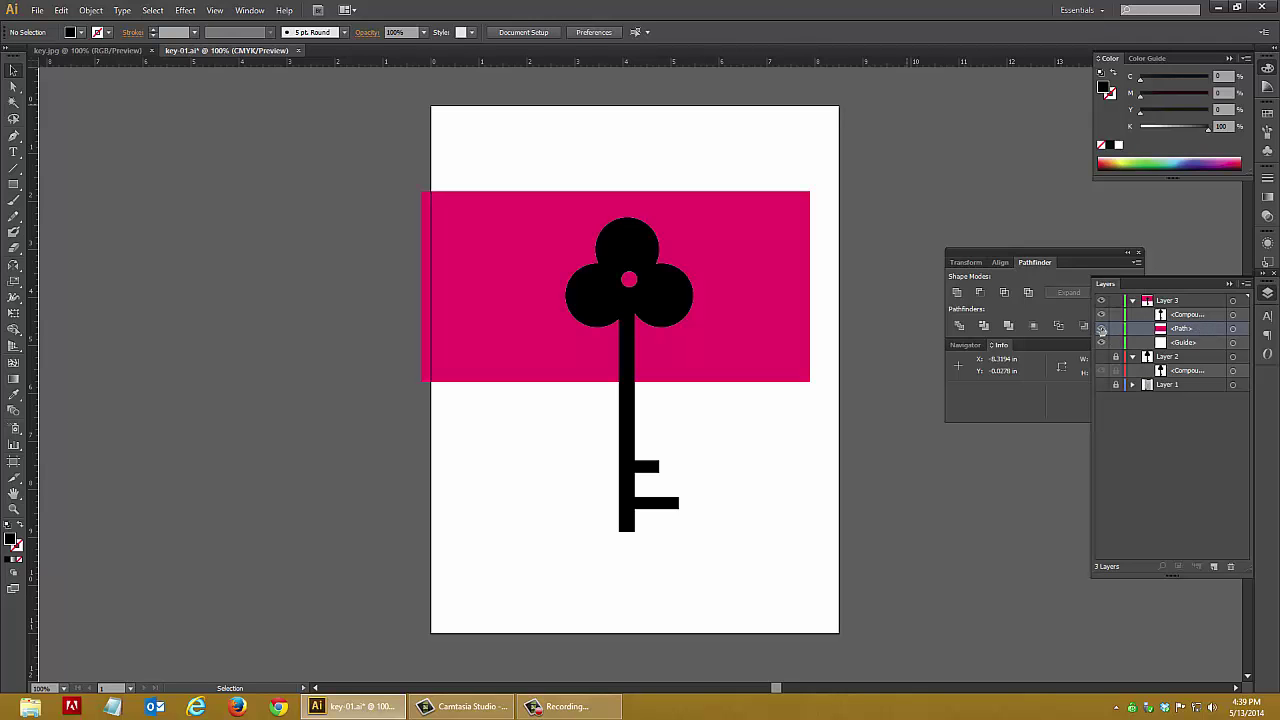
drag(783, 338, 606, 236)
click(729, 309)
click(575, 240)
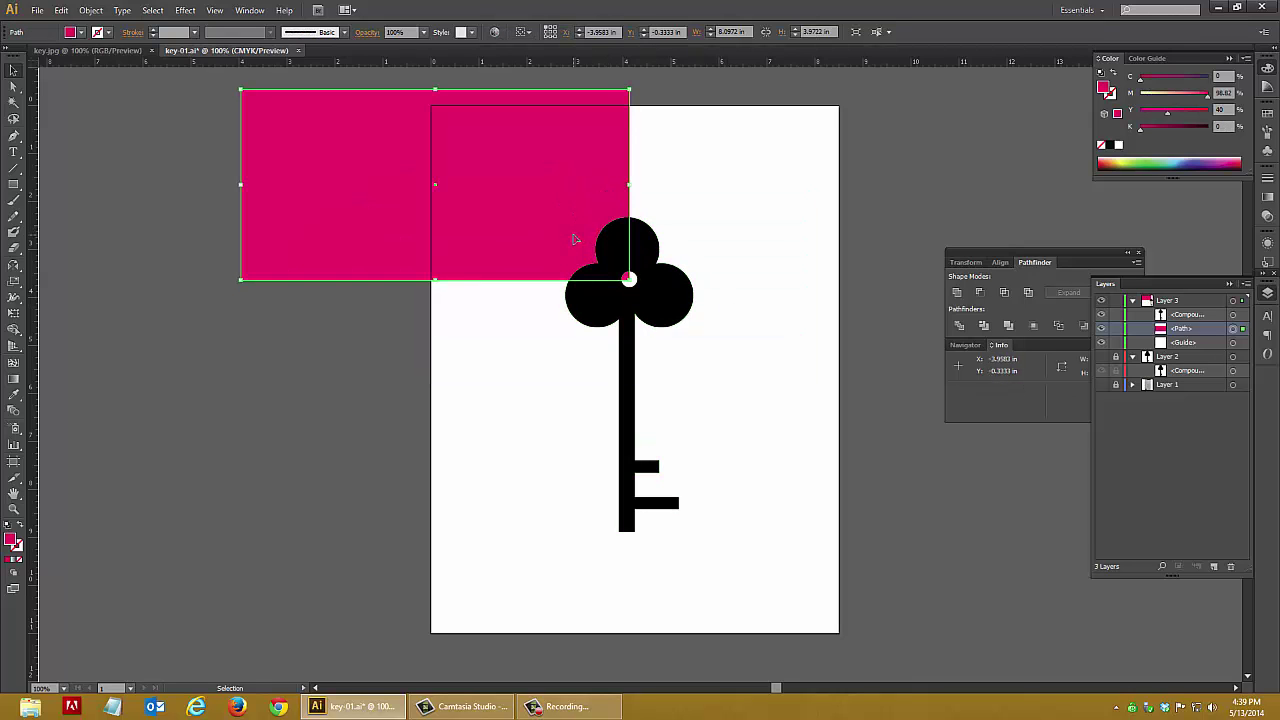
key(Delete)
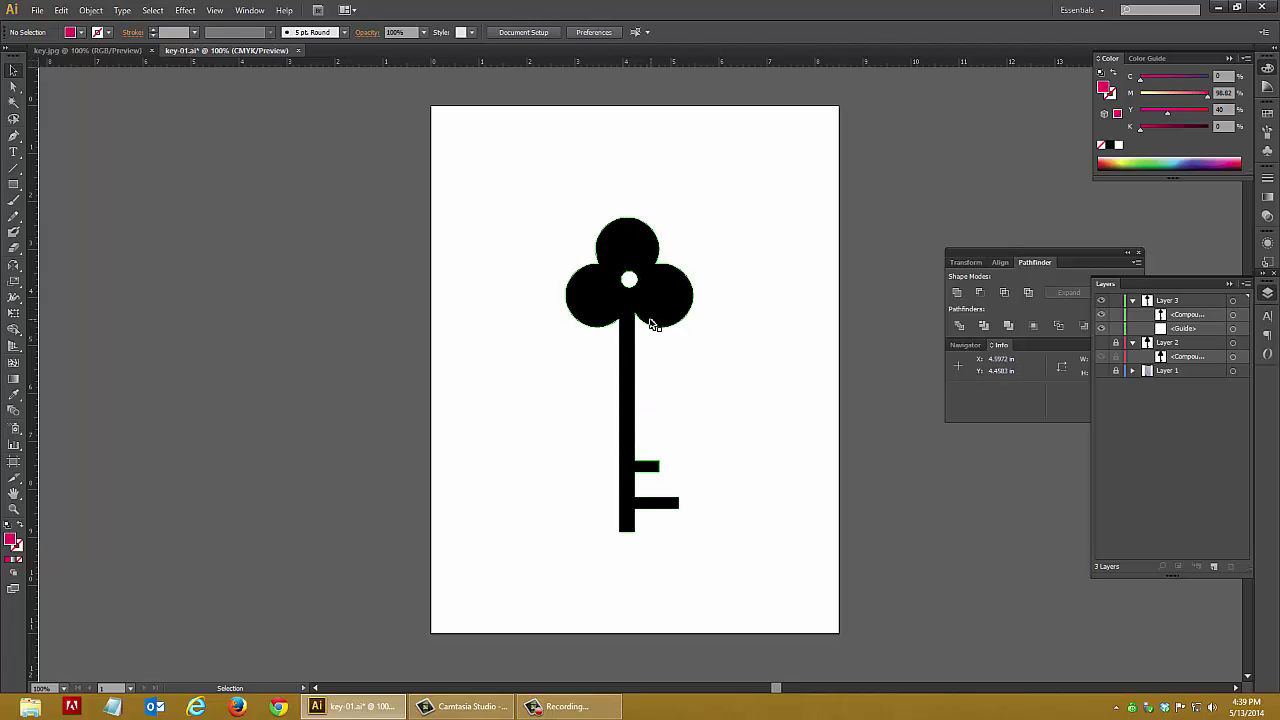
click(1101, 300)
key(ctrl+y)
key(ctrl+y)
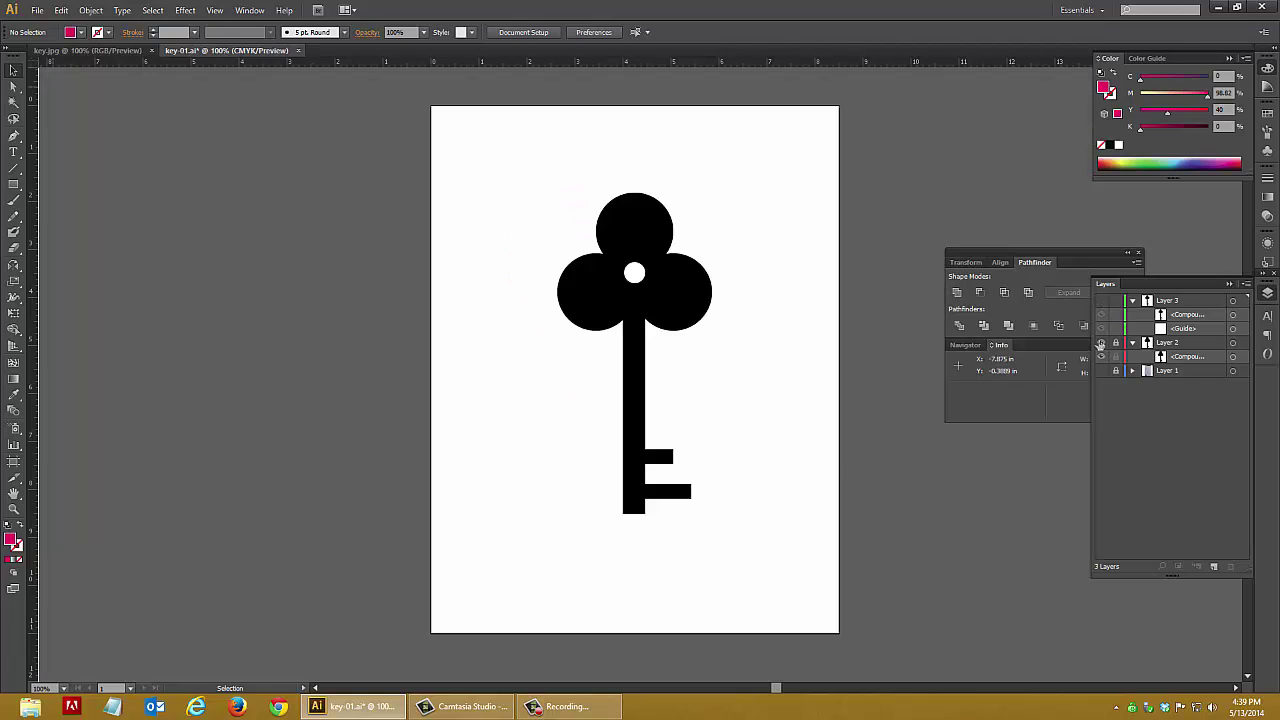